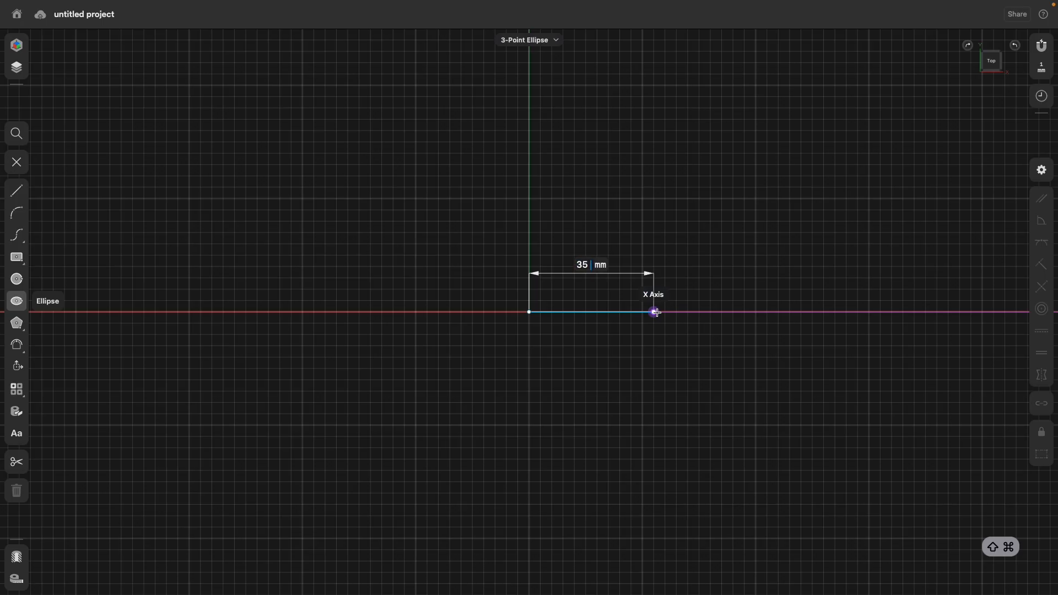
Step: Draw an ellipse centered on the origin with a 35 mm radius along the X axis and a 20 mm minor radius, and finish the sketch
{"action": "key", "text": "Return"}
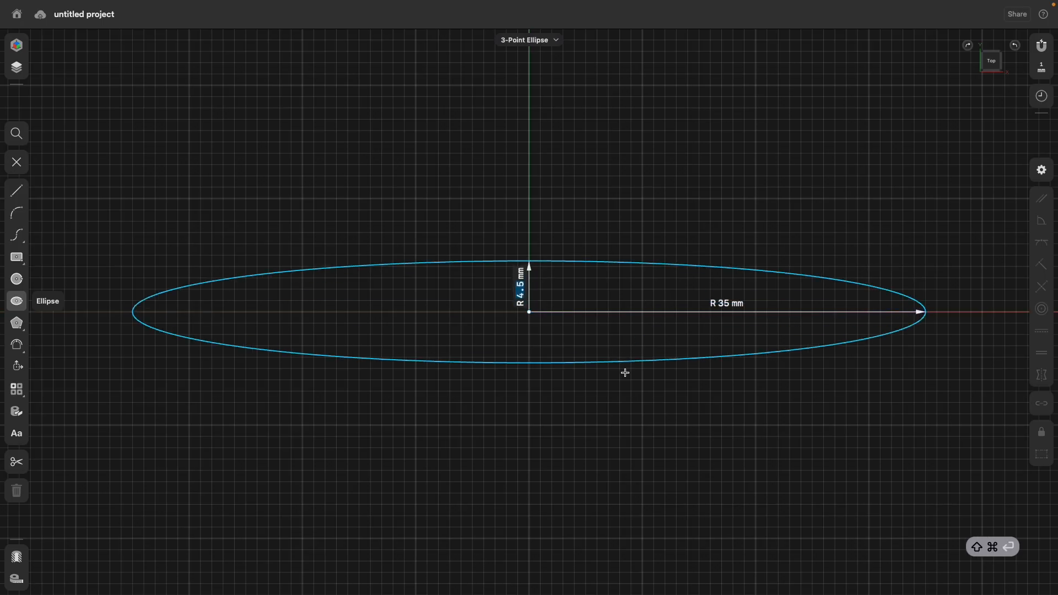
{"action": "type", "text": "20"}
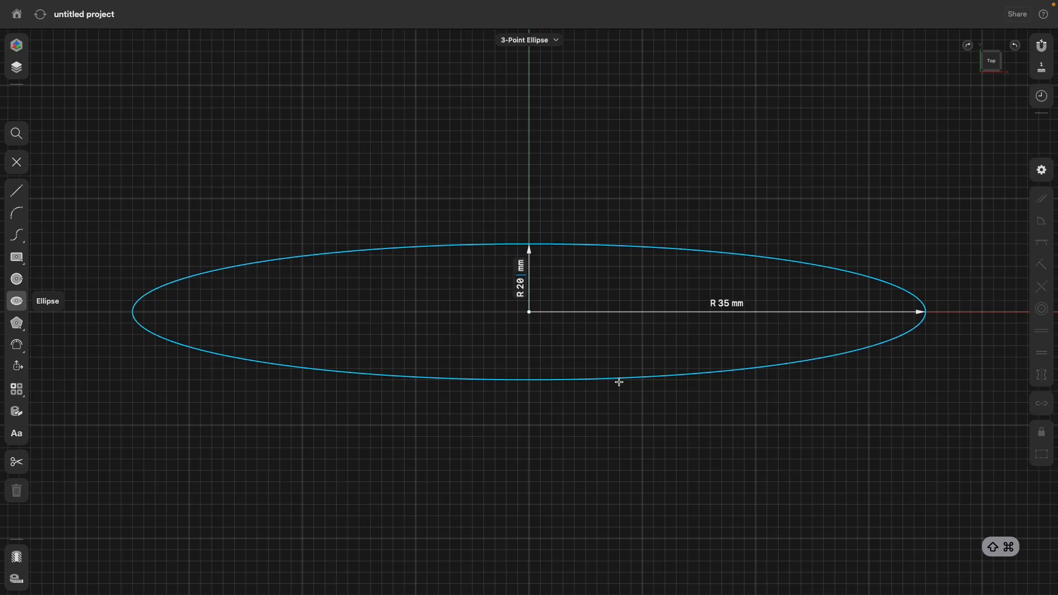
{"action": "key", "text": "Return"}
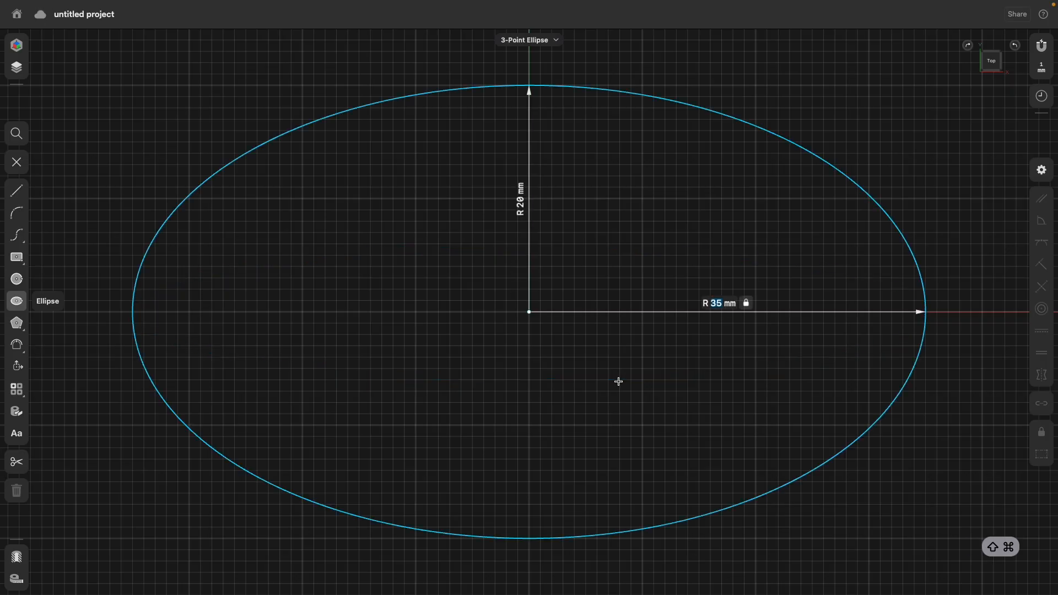
{"action": "key", "text": "Return"}
{"action": "scroll", "coordinate": [598, 380], "scroll_direction": "down", "scroll_amount": 5}
{"action": "mouse_move", "coordinate": [617, 405]}
{"action": "right_mouse_down"}
{"action": "mouse_move", "coordinate": [548, 359]}
{"action": "mouse_move", "coordinate": [549, 288]}
{"action": "right_mouse_up"}
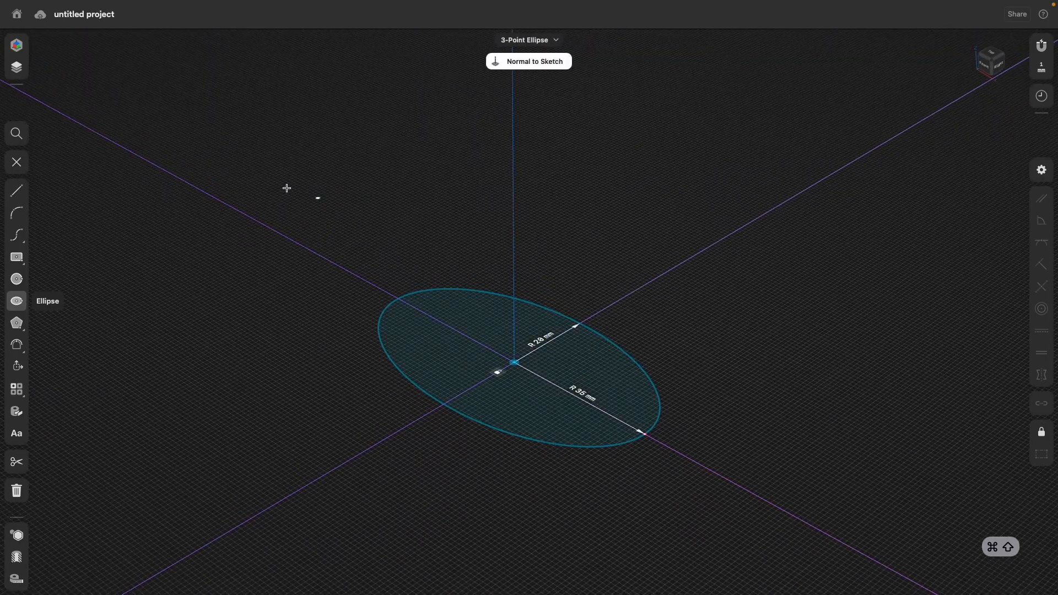
{"action": "left_click", "coordinate": [31, 166]}
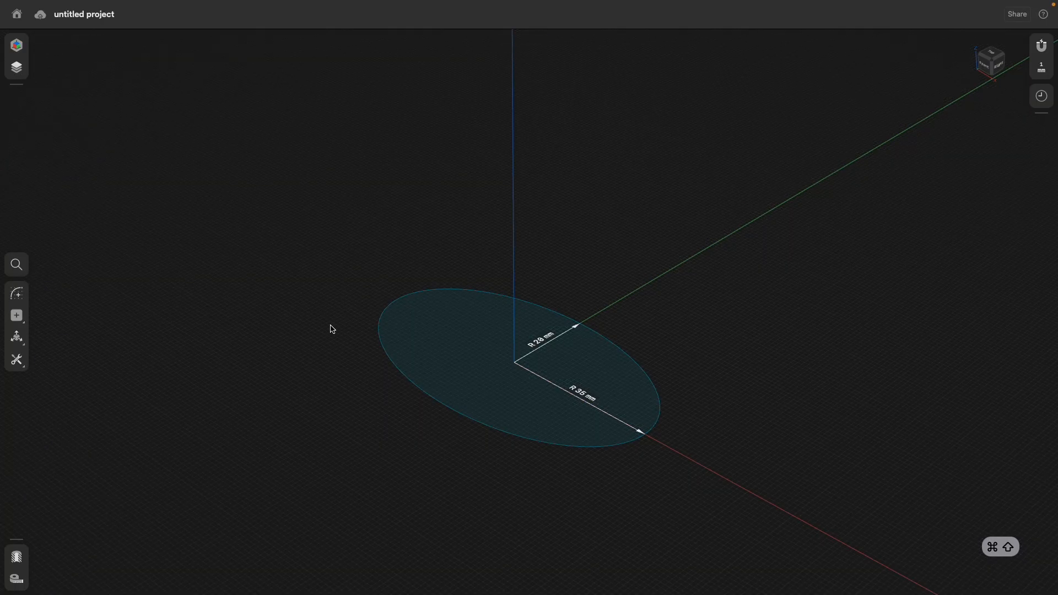
Step: Copy the ellipse 20 mm straight up along the vertical axis
{"action": "left_click", "coordinate": [16, 337]}
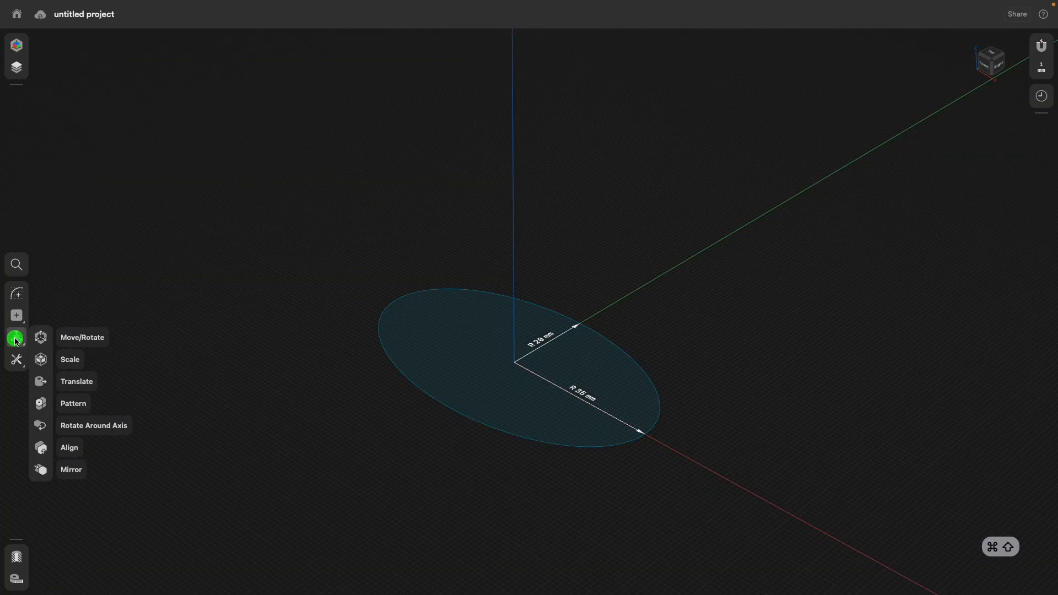
{"action": "left_click", "coordinate": [43, 339]}
{"action": "left_click", "coordinate": [485, 369]}
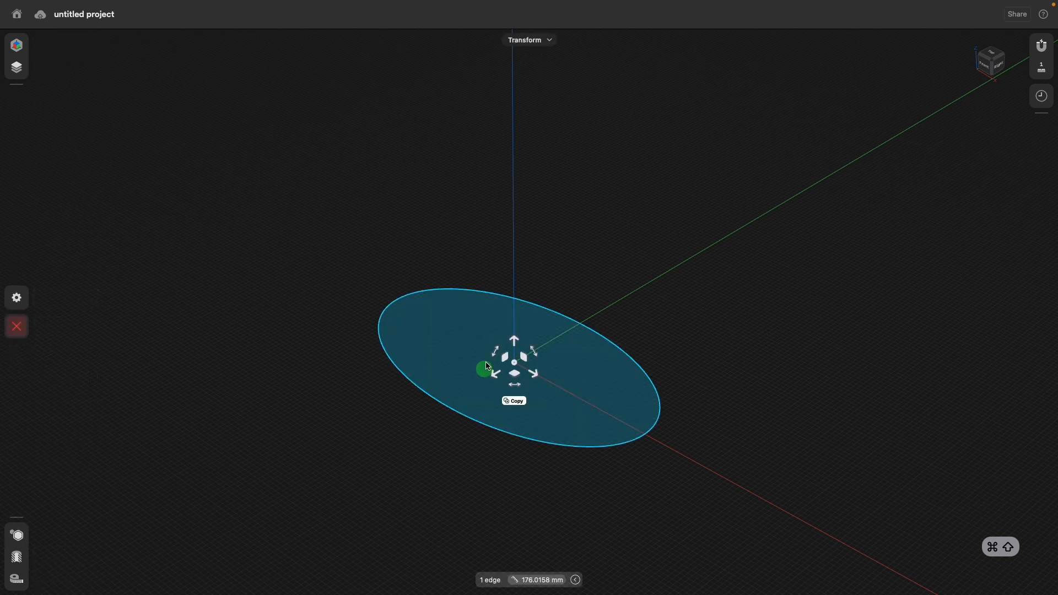
{"action": "left_click", "coordinate": [517, 402]}
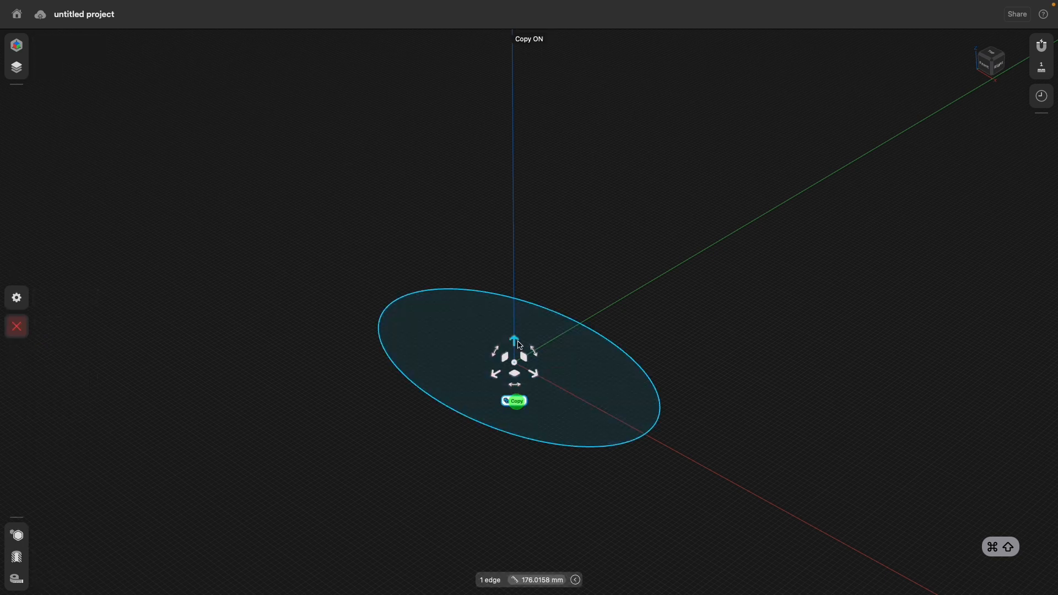
{"action": "left_click", "coordinate": [514, 327]}
{"action": "left_click", "coordinate": [501, 335]}
{"action": "left_click", "coordinate": [496, 361]}
{"action": "left_click", "coordinate": [551, 353]}
{"action": "left_click", "coordinate": [17, 297]}
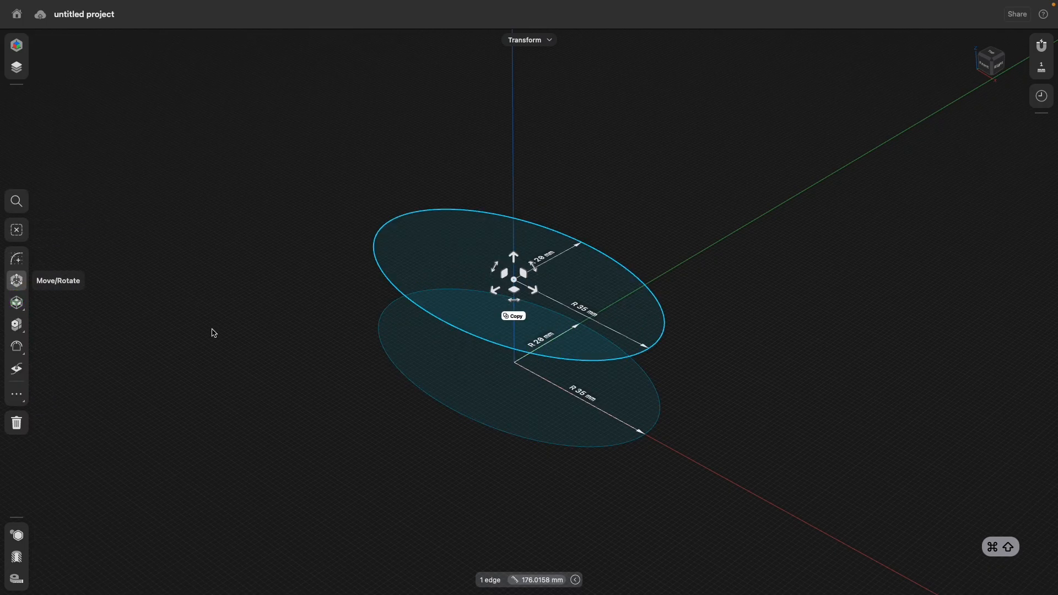
{"action": "left_click", "coordinate": [213, 329]}
Step: Copy the base ellipse profile 100 mm straight up along the vertical axis
{"action": "left_click", "coordinate": [430, 337]}
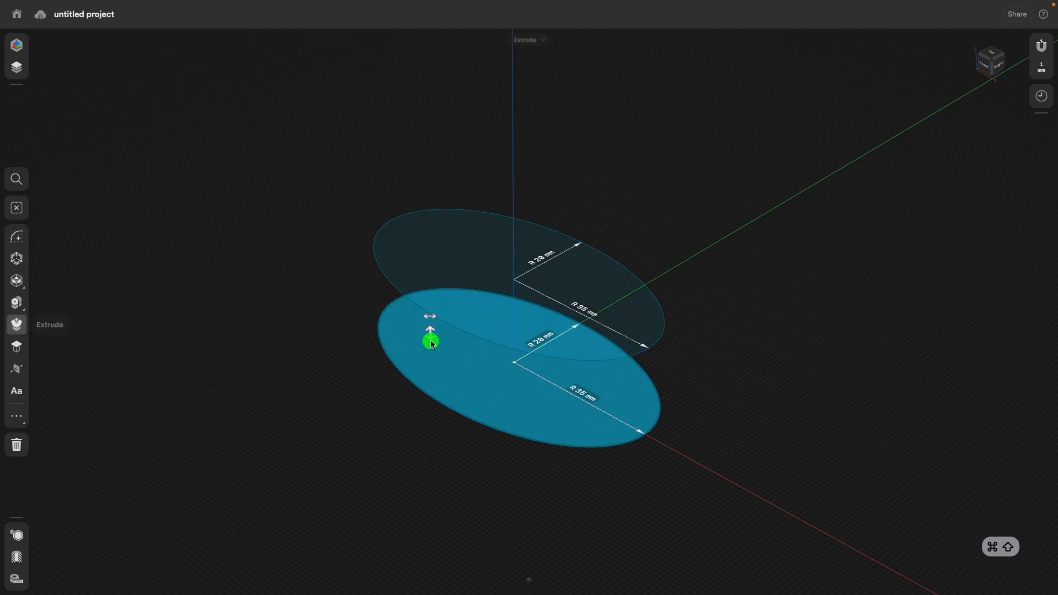
{"action": "left_click", "coordinate": [17, 260]}
{"action": "left_click", "coordinate": [517, 401]}
{"action": "left_click", "coordinate": [513, 342]}
{"action": "left_click", "coordinate": [514, 327]}
{"action": "left_click", "coordinate": [474, 337]}
{"action": "left_click", "coordinate": [483, 361]}
{"action": "left_click", "coordinate": [482, 361]}
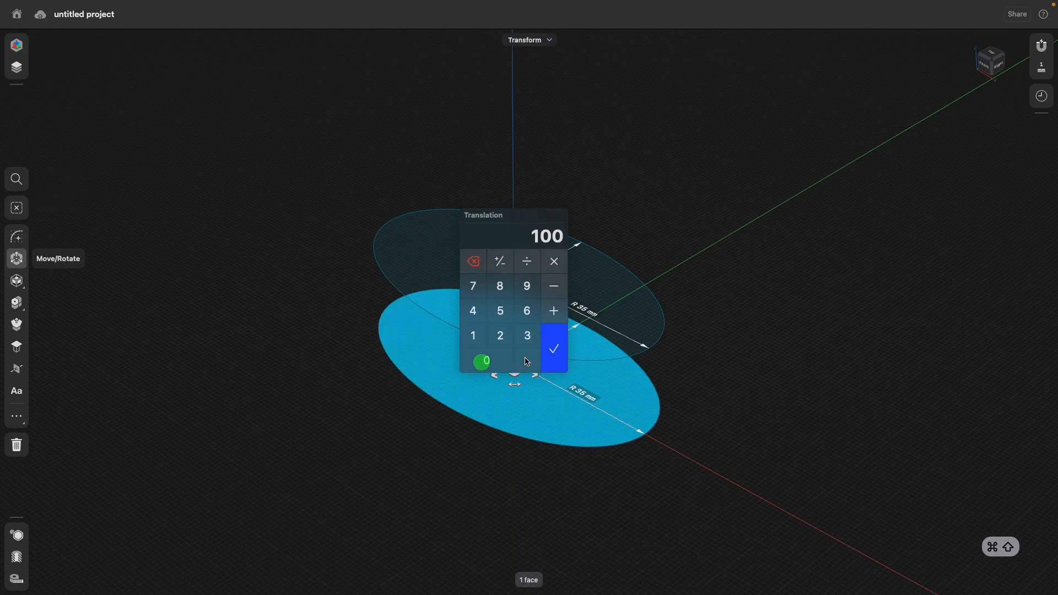
{"action": "left_click", "coordinate": [555, 349]}
{"action": "right_click_drag", "start_coordinate": [330, 322], "coordinate": [300, 324]}
{"action": "left_click", "coordinate": [283, 231]}
Step: Set both radii of the uppermost ellipse to 15 mm
{"action": "middle_click_drag", "start_coordinate": [307, 224], "coordinate": [281, 262]}
{"action": "right_click_drag", "start_coordinate": [291, 190], "coordinate": [265, 217]}
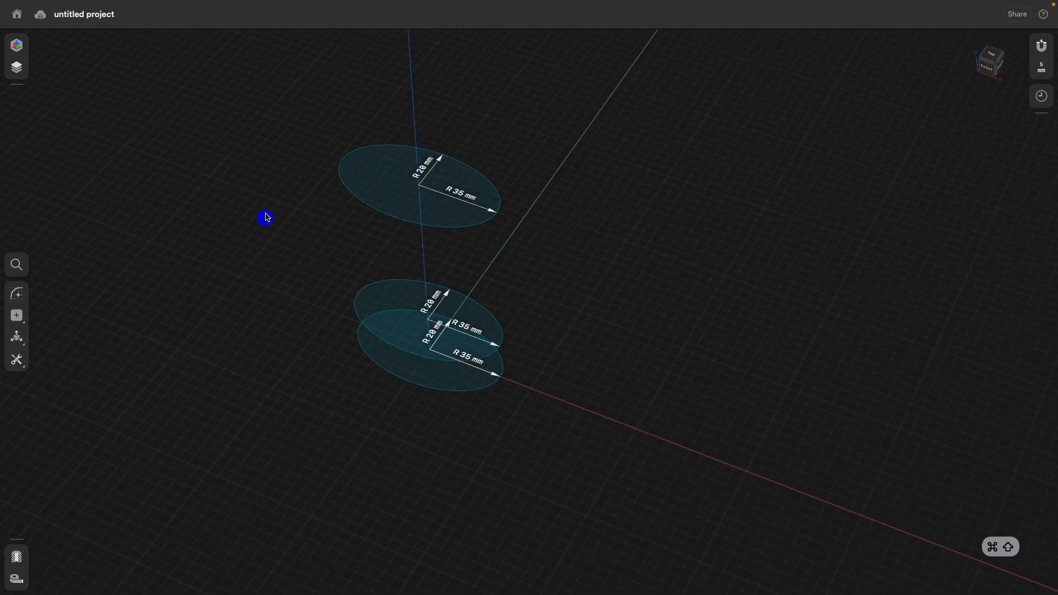
{"action": "left_click", "coordinate": [455, 196]}
{"action": "left_click", "coordinate": [431, 214]}
{"action": "left_click", "coordinate": [459, 190]}
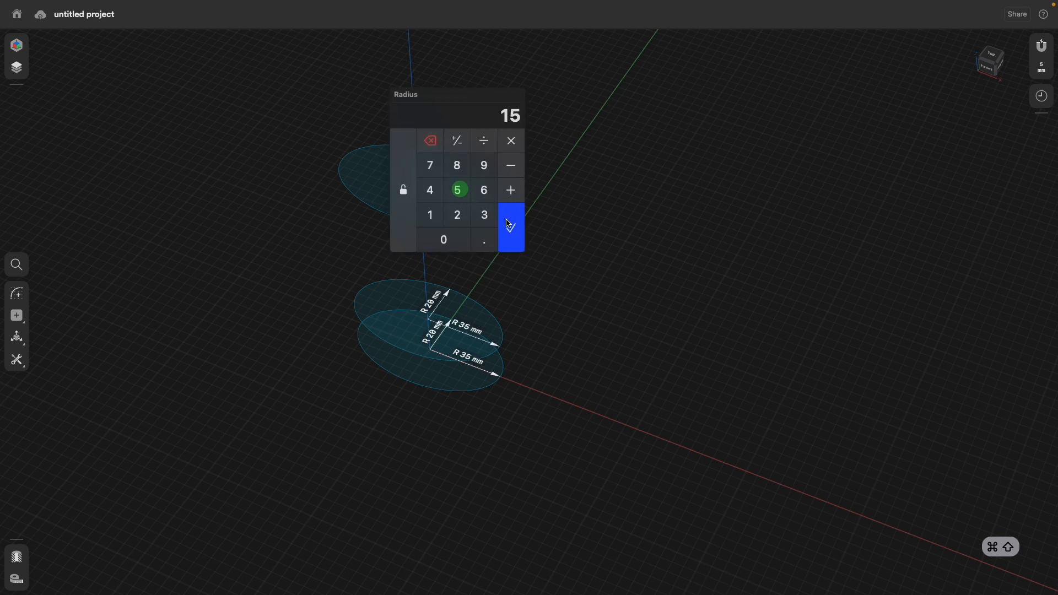
{"action": "left_click", "coordinate": [510, 223]}
{"action": "left_click", "coordinate": [422, 171]}
{"action": "left_click", "coordinate": [405, 186]}
{"action": "left_click", "coordinate": [430, 161]}
{"action": "left_click", "coordinate": [484, 197]}
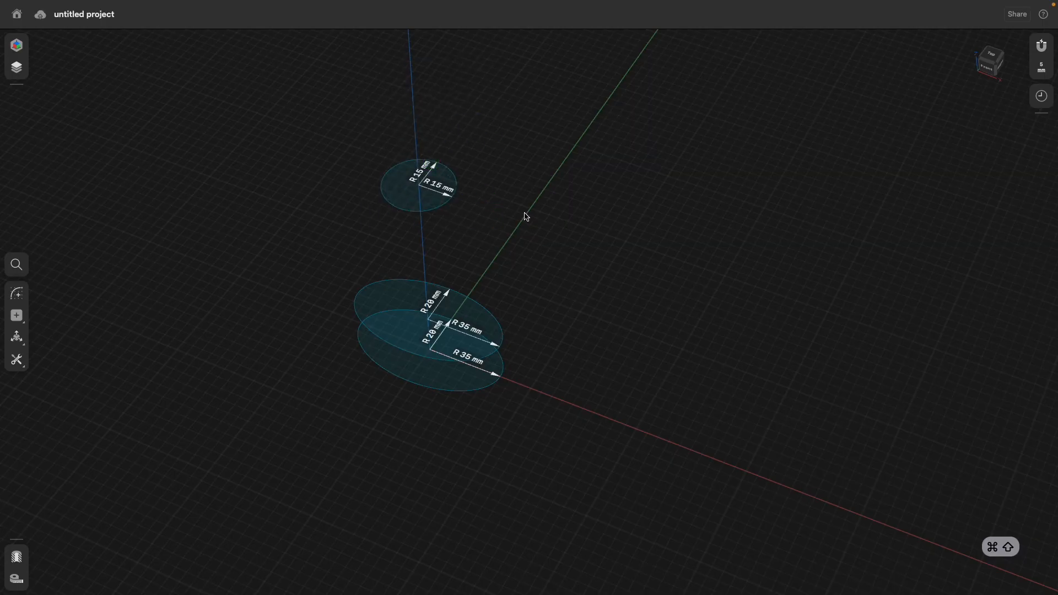
Step: Set the middle ellipse's minor radius to 25 mm and its major radius to 40 mm
{"action": "scroll", "coordinate": [462, 297], "scroll_direction": "up", "scroll_amount": 3}
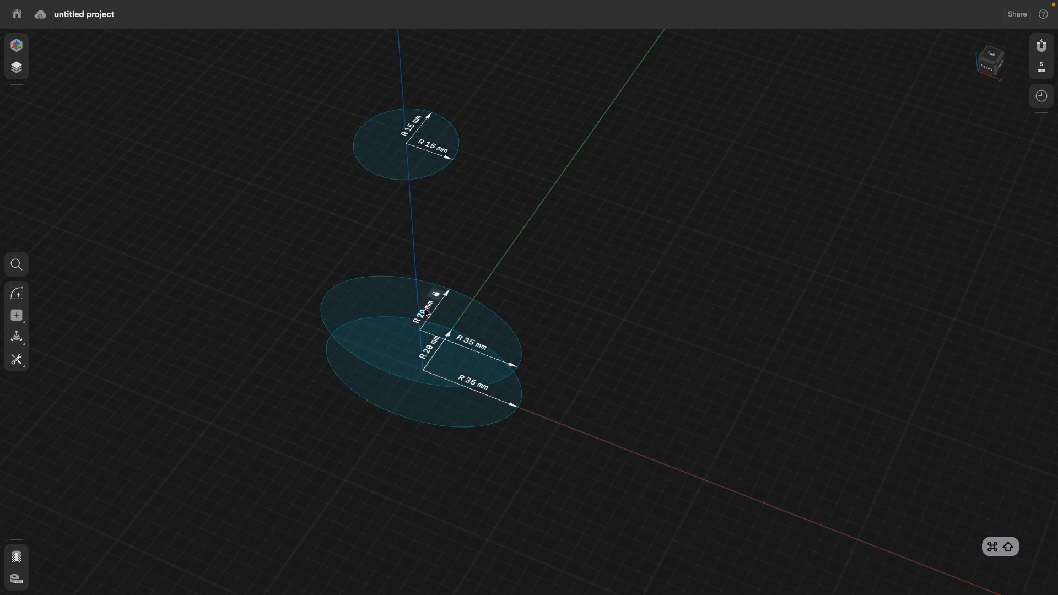
{"action": "left_click", "coordinate": [426, 318]}
{"action": "left_click", "coordinate": [435, 326]}
{"action": "left_click", "coordinate": [434, 300]}
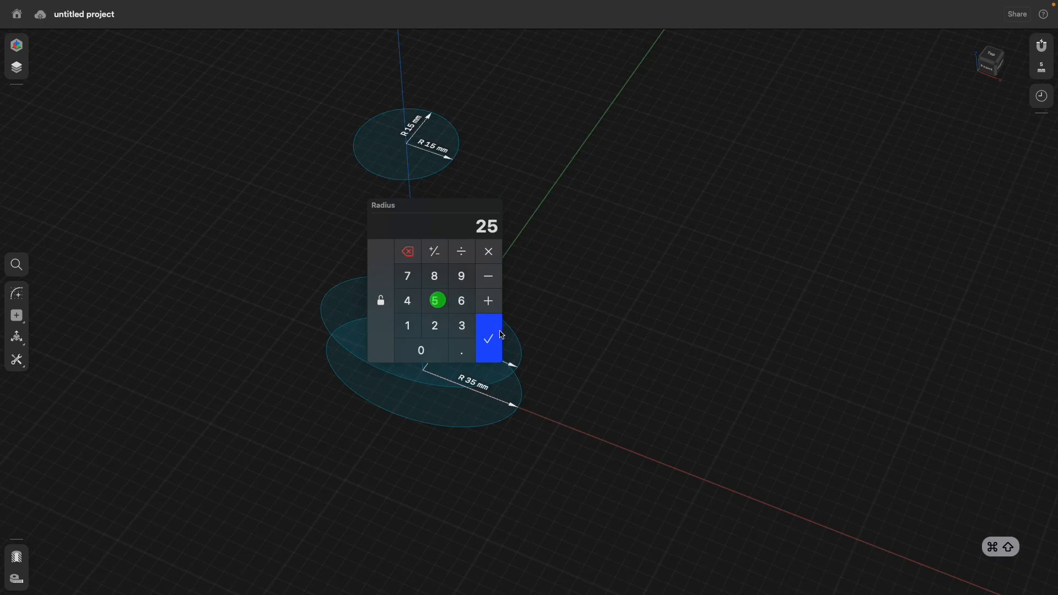
{"action": "left_click", "coordinate": [490, 338]}
{"action": "left_click", "coordinate": [468, 340]}
{"action": "left_click", "coordinate": [441, 340]}
{"action": "left_click", "coordinate": [455, 389]}
{"action": "left_click", "coordinate": [521, 375]}
Step: Loft the base, middle and top profiles into one solid body
{"action": "mouse_move", "coordinate": [621, 314]}
{"action": "right_mouse_down"}
{"action": "mouse_move", "coordinate": [608, 328]}
{"action": "mouse_move", "coordinate": [609, 315]}
{"action": "right_mouse_up"}
{"action": "scroll", "coordinate": [608, 319], "scroll_direction": "down", "scroll_amount": 3}
{"action": "left_click", "coordinate": [536, 204]}
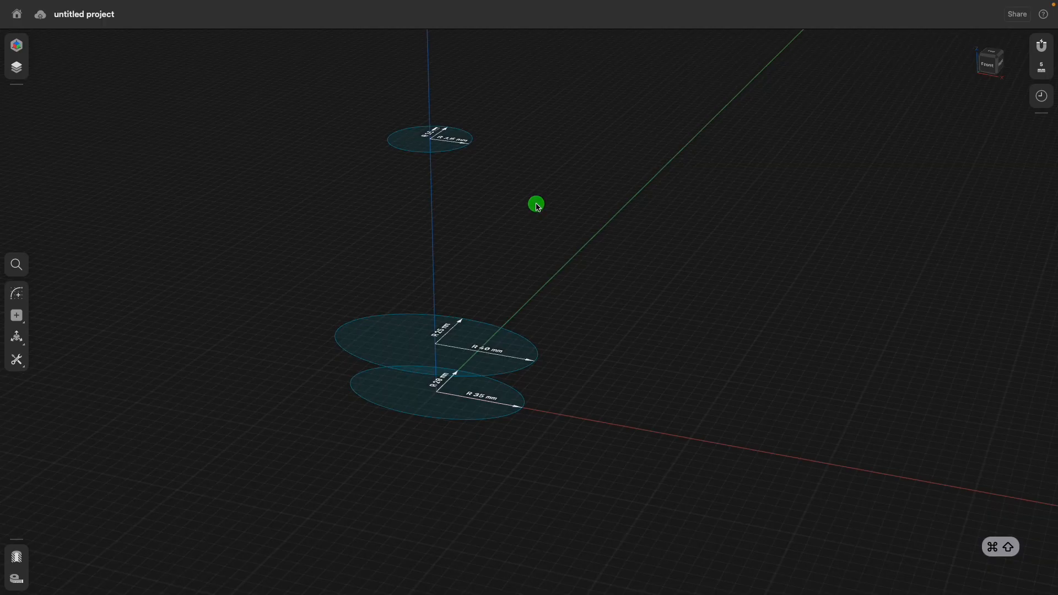
{"action": "left_click", "coordinate": [402, 390]}
{"action": "left_click", "coordinate": [402, 338]}
{"action": "left_click", "coordinate": [408, 139]}
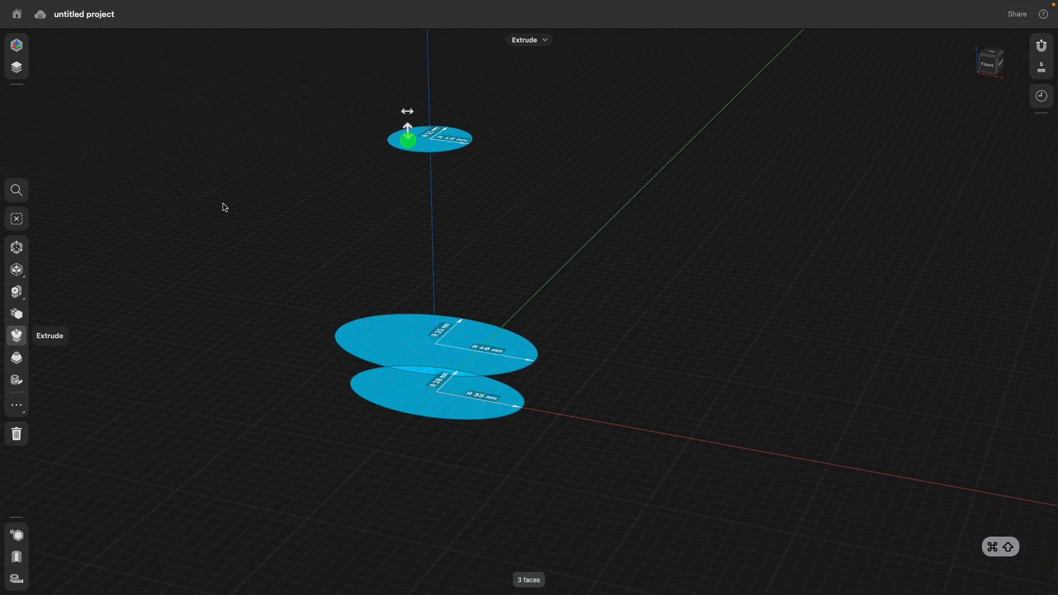
{"action": "left_click", "coordinate": [16, 358]}
{"action": "right_click_drag", "start_coordinate": [789, 216], "coordinate": [817, 199]}
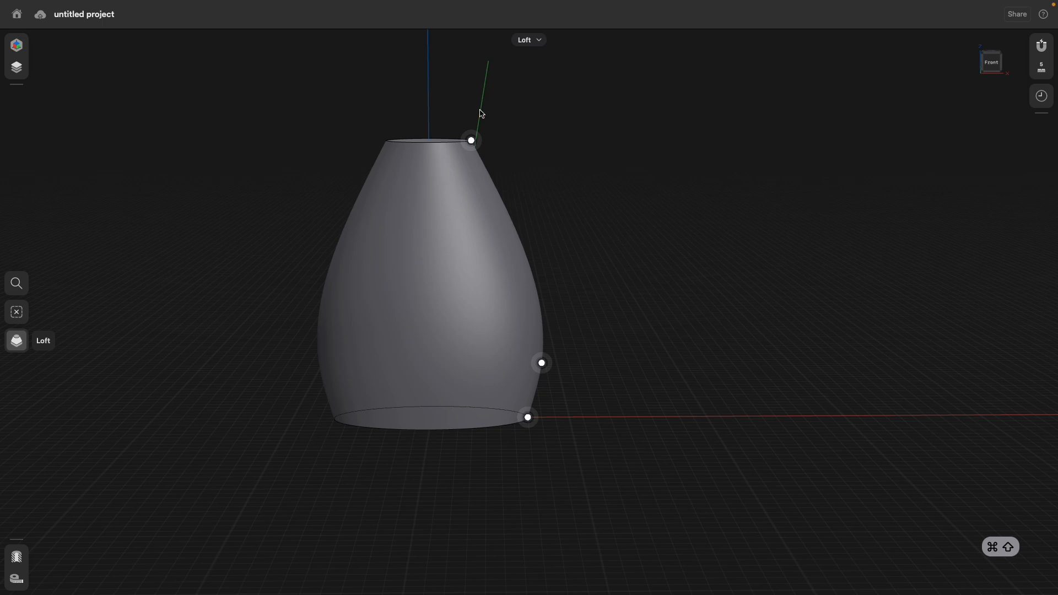
Step: Hide the lofted body and show the three ellipse sketches again
{"action": "left_click", "coordinate": [17, 67]}
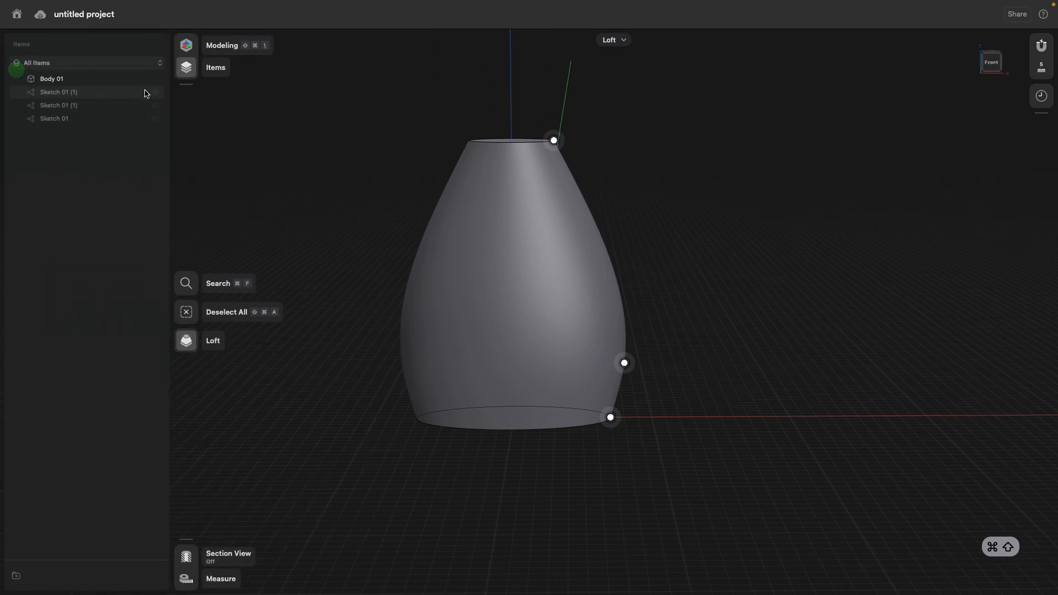
{"action": "left_click", "coordinate": [156, 79]}
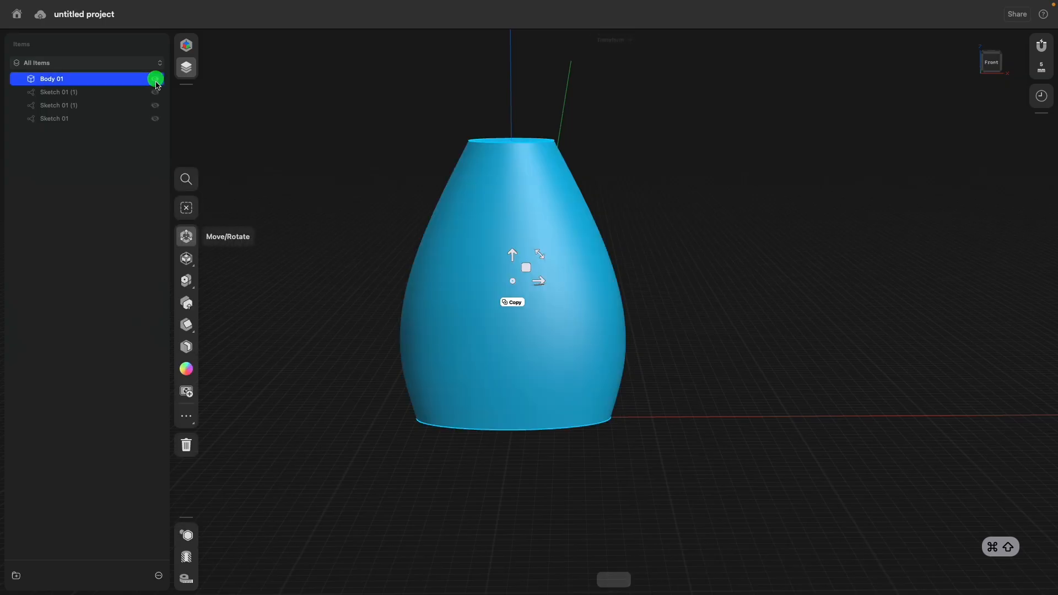
{"action": "left_click", "coordinate": [156, 92]}
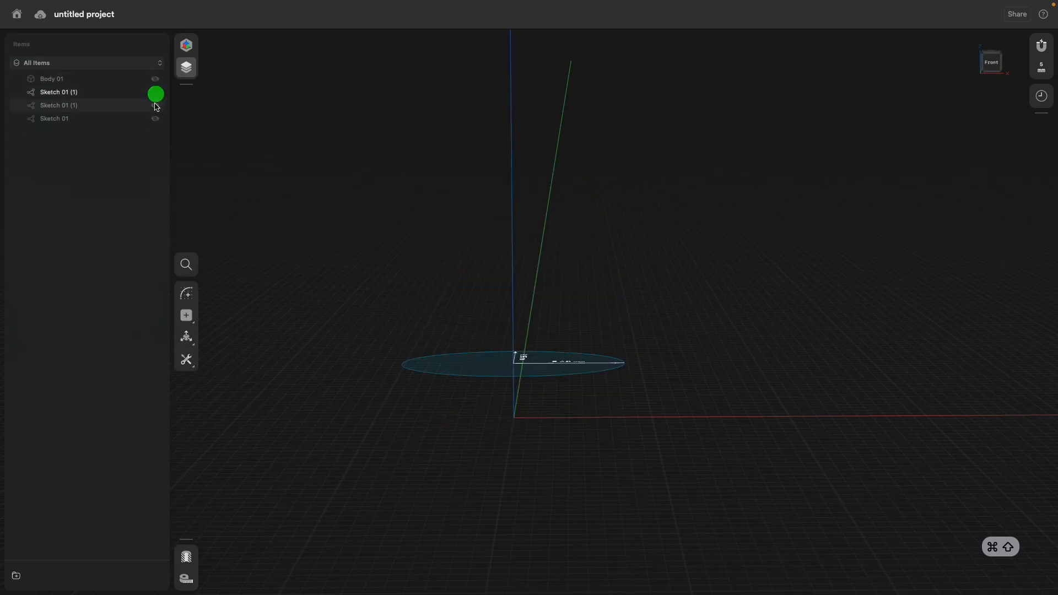
{"action": "left_click", "coordinate": [155, 105]}
{"action": "left_click", "coordinate": [155, 118]}
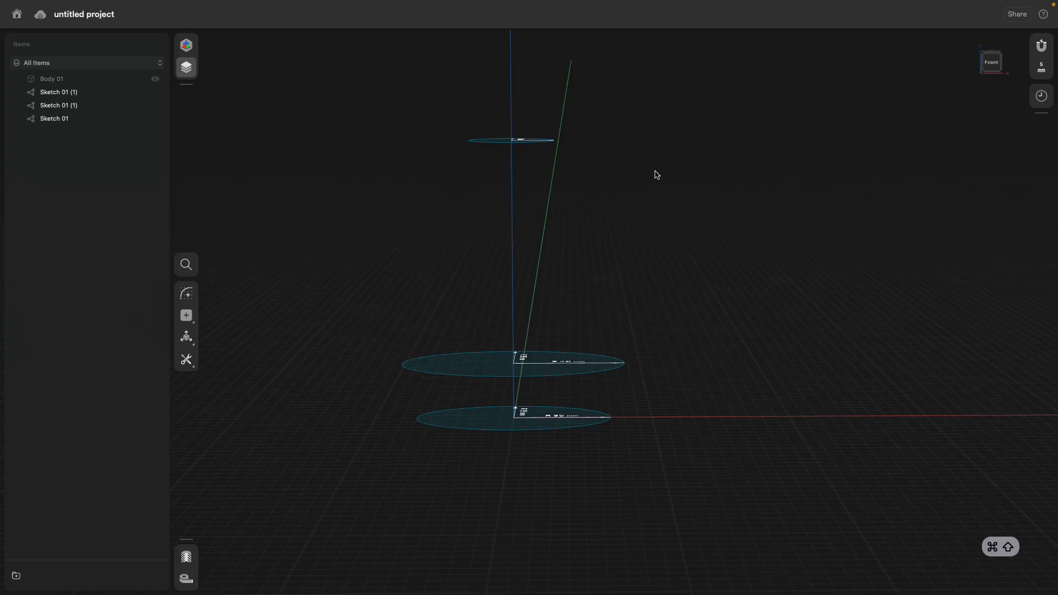
Step: In a new front-plane sketch, draw a fit point spline through the positive-X end points of the top, middle and base profiles
{"action": "left_click", "coordinate": [992, 64]}
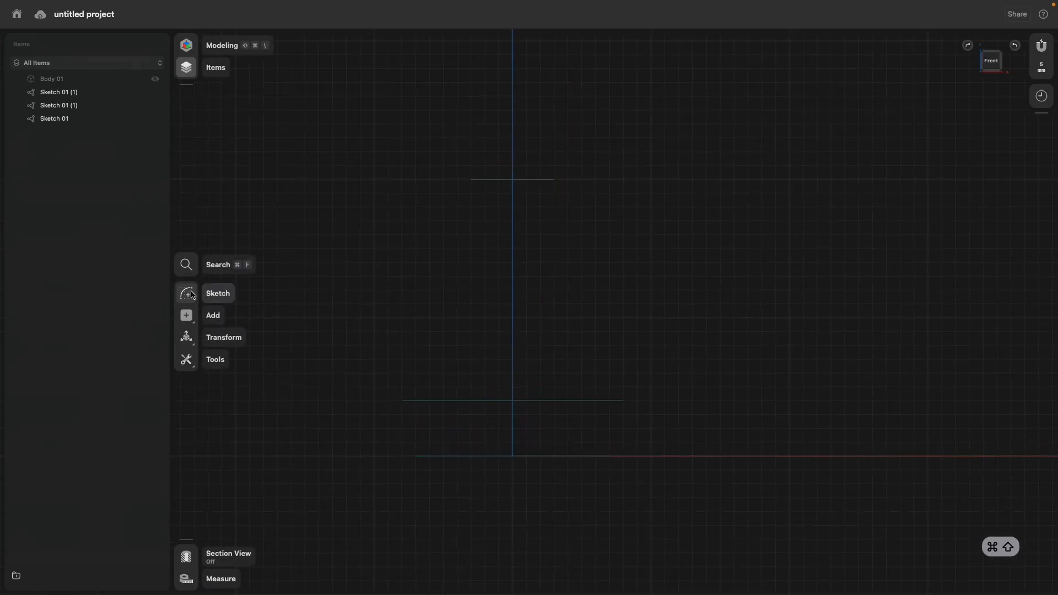
{"action": "left_click", "coordinate": [187, 295]}
{"action": "right_click_drag", "start_coordinate": [700, 177], "coordinate": [653, 228]}
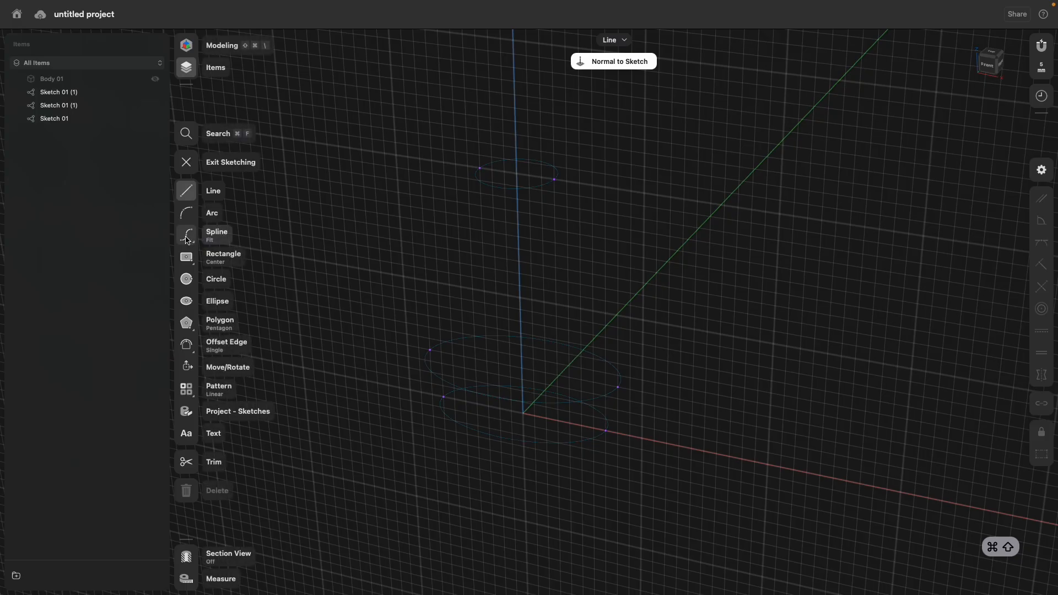
{"action": "left_click", "coordinate": [187, 238]}
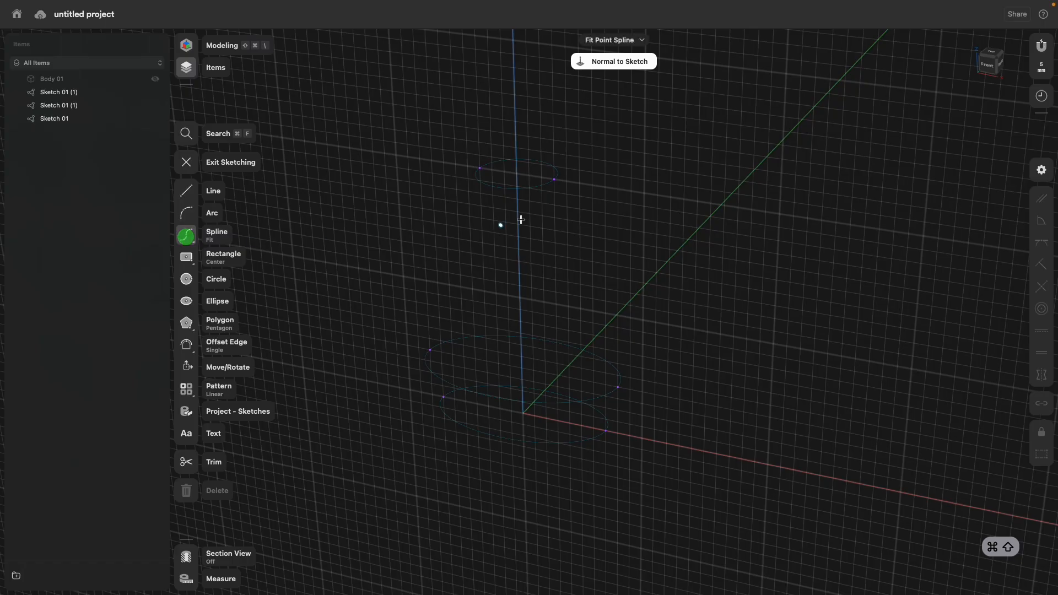
{"action": "left_click", "coordinate": [555, 179]}
{"action": "left_click", "coordinate": [618, 387]}
{"action": "left_click", "coordinate": [606, 430]}
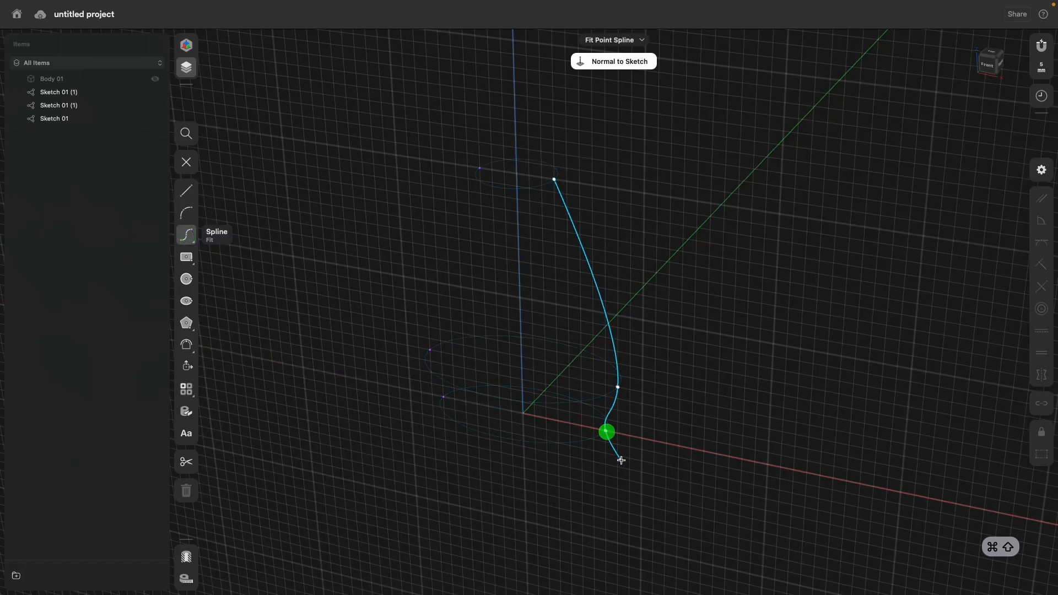
{"action": "key", "text": "Escape"}
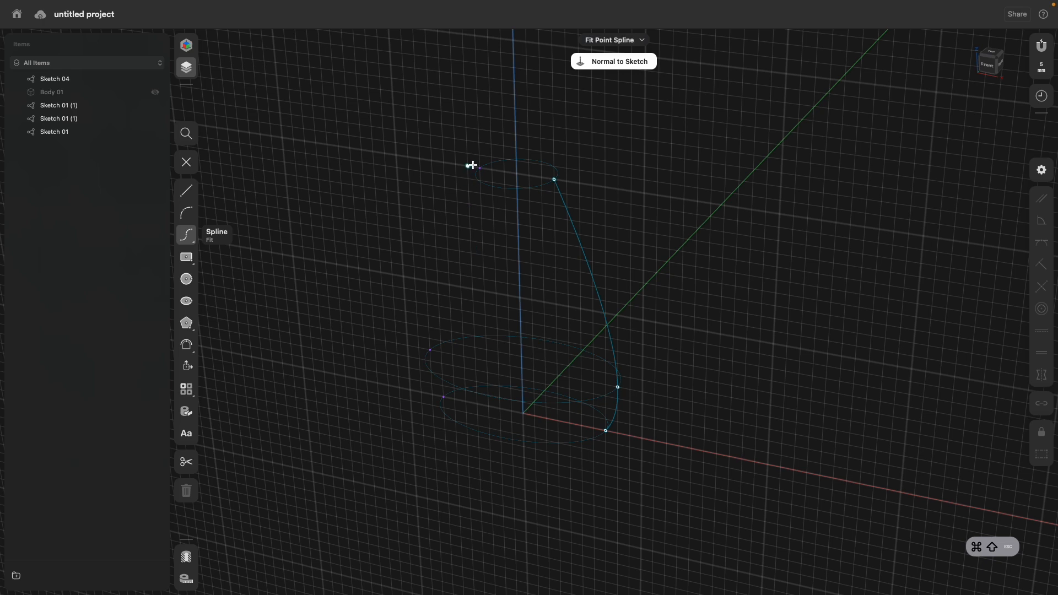
Step: Draw a matching fit point spline through the negative-X end points of the three profiles and finish the sketch
{"action": "left_click", "coordinate": [480, 168]}
{"action": "left_click", "coordinate": [430, 350]}
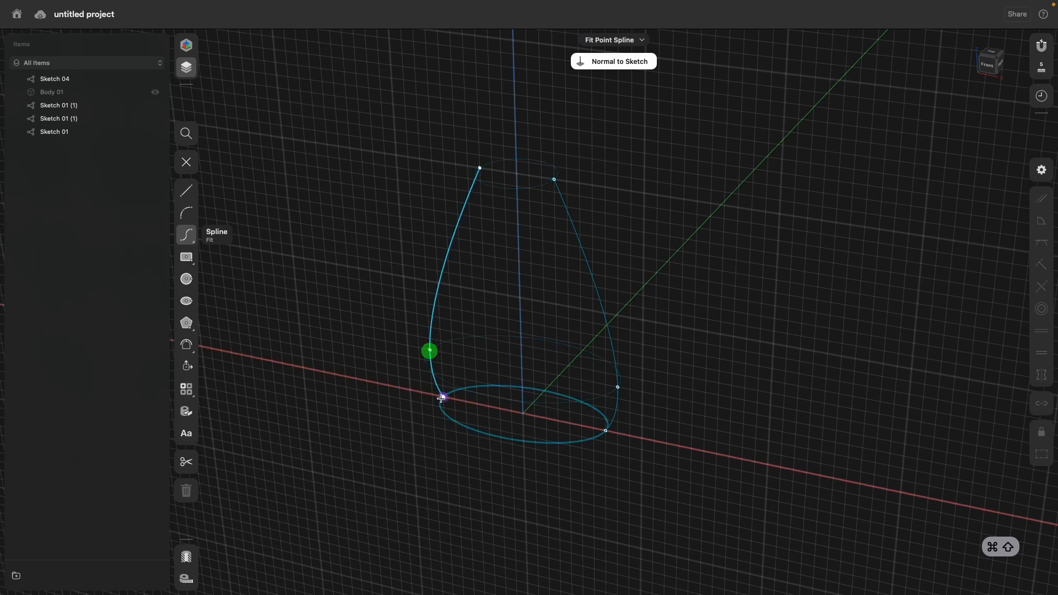
{"action": "left_click", "coordinate": [444, 397]}
{"action": "key", "text": "Escape"}
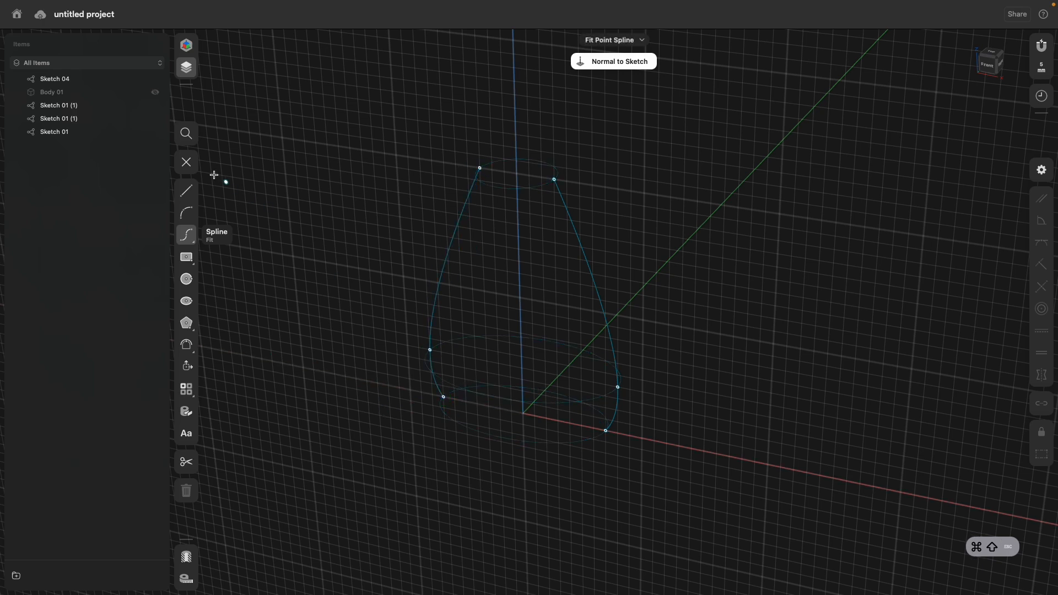
{"action": "left_click", "coordinate": [186, 163]}
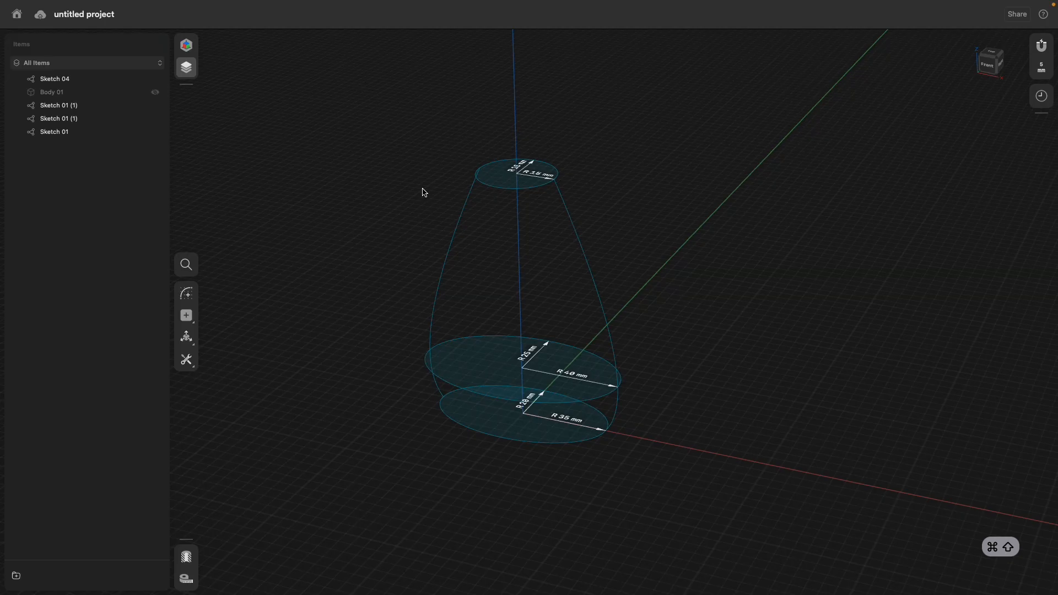
Step: Loft the three profiles together with the two side splines as guides into a new body, and check it from the front
{"action": "left_click_drag", "start_coordinate": [379, 103], "coordinate": [682, 489]}
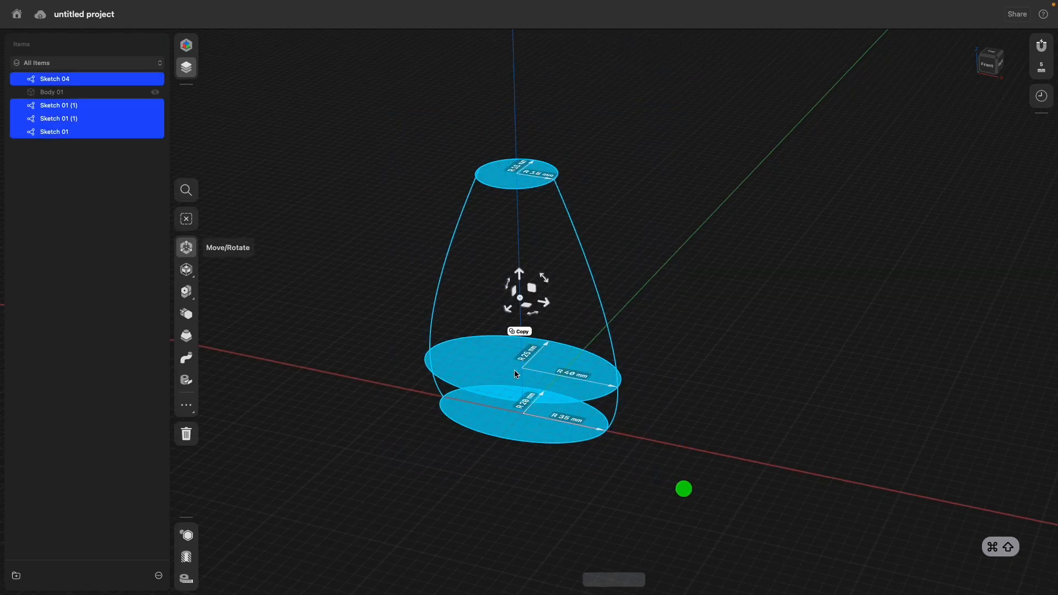
{"action": "left_click", "coordinate": [186, 336]}
{"action": "mouse_move", "coordinate": [385, 394]}
{"action": "right_mouse_down"}
{"action": "mouse_move", "coordinate": [309, 371]}
{"action": "mouse_move", "coordinate": [498, 368]}
{"action": "mouse_move", "coordinate": [418, 366]}
{"action": "mouse_move", "coordinate": [463, 353]}
{"action": "right_mouse_up"}
{"action": "left_click", "coordinate": [992, 60]}
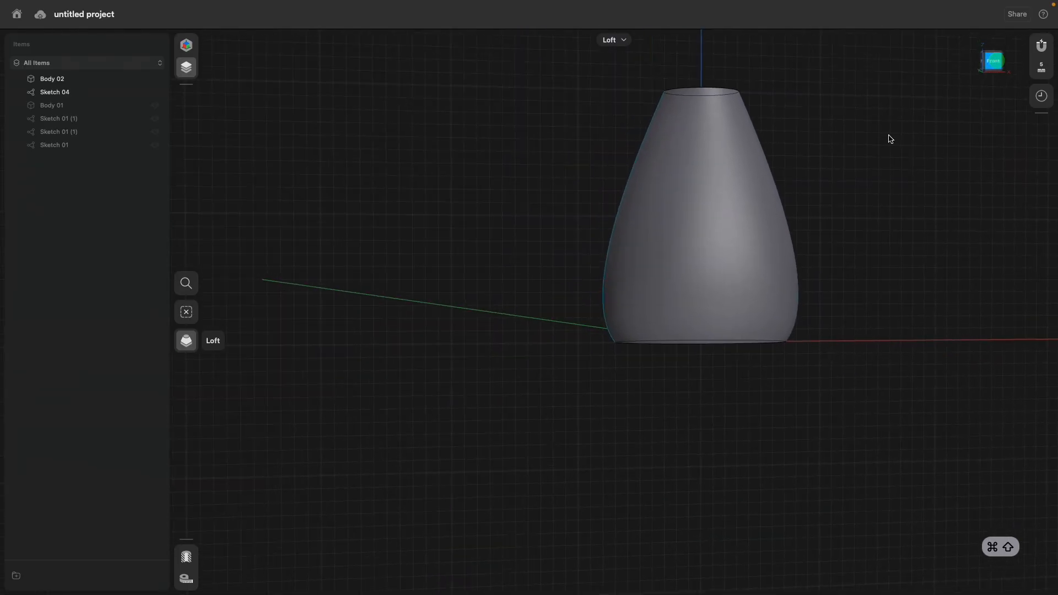
{"action": "right_click_drag", "start_coordinate": [855, 151], "coordinate": [760, 175]}
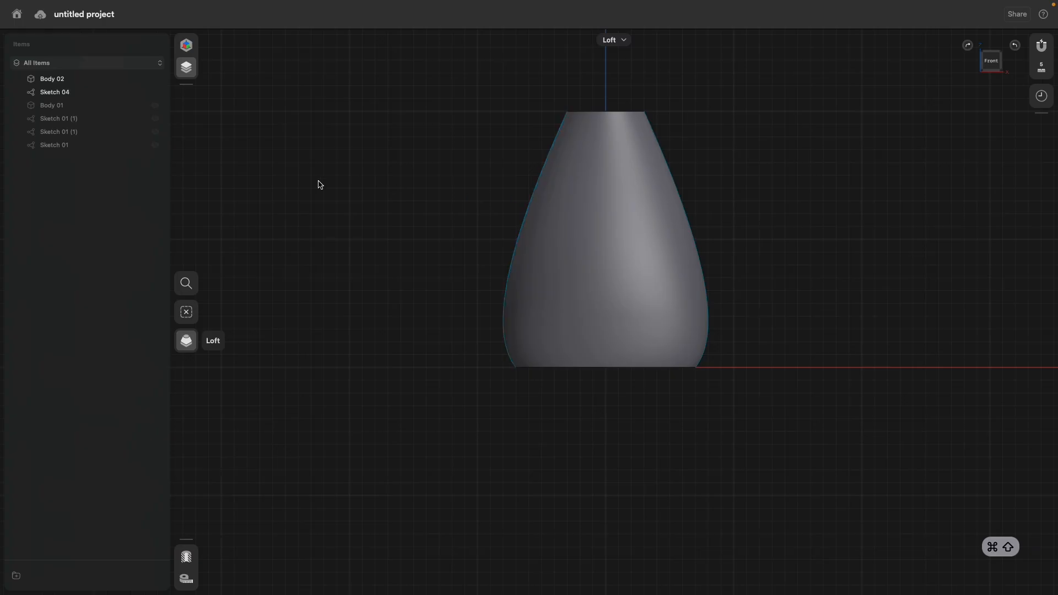
Step: Hide Body 02 and show Body 01 to compare the two loft shapes against the guide splines
{"action": "left_click", "coordinate": [155, 78]}
{"action": "left_click", "coordinate": [155, 79]}
{"action": "left_click", "coordinate": [155, 106]}
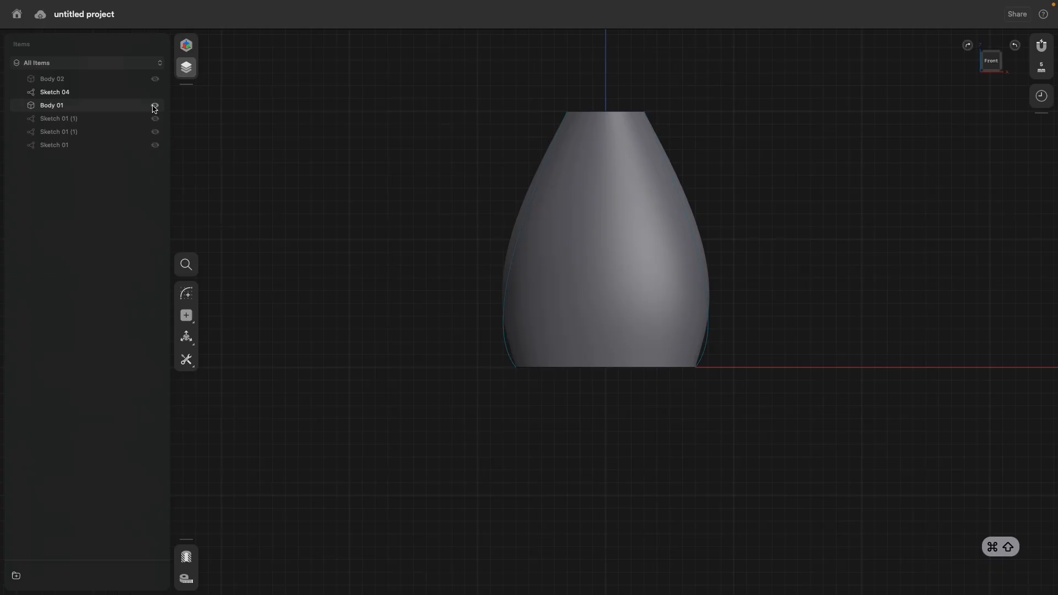
Step: Hide Body 01, show Body 02, and make the base, middle and top profile sketches visible
{"action": "left_click", "coordinate": [154, 106]}
{"action": "left_click", "coordinate": [154, 78]}
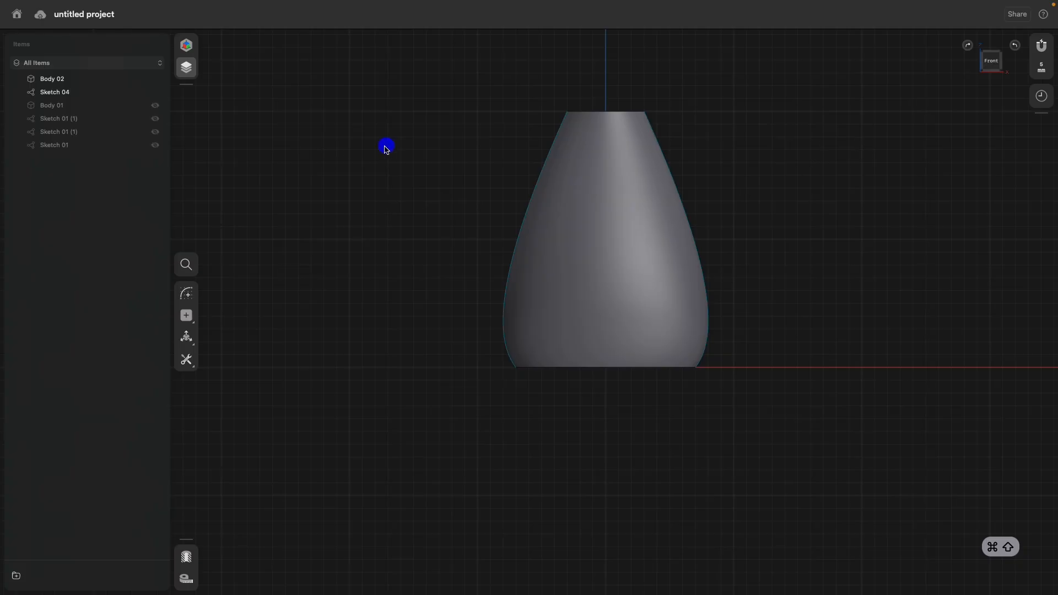
{"action": "right_click_drag", "start_coordinate": [390, 145], "coordinate": [326, 208]}
{"action": "left_click", "coordinate": [158, 144]}
{"action": "left_click", "coordinate": [156, 132]}
{"action": "left_click", "coordinate": [154, 119]}
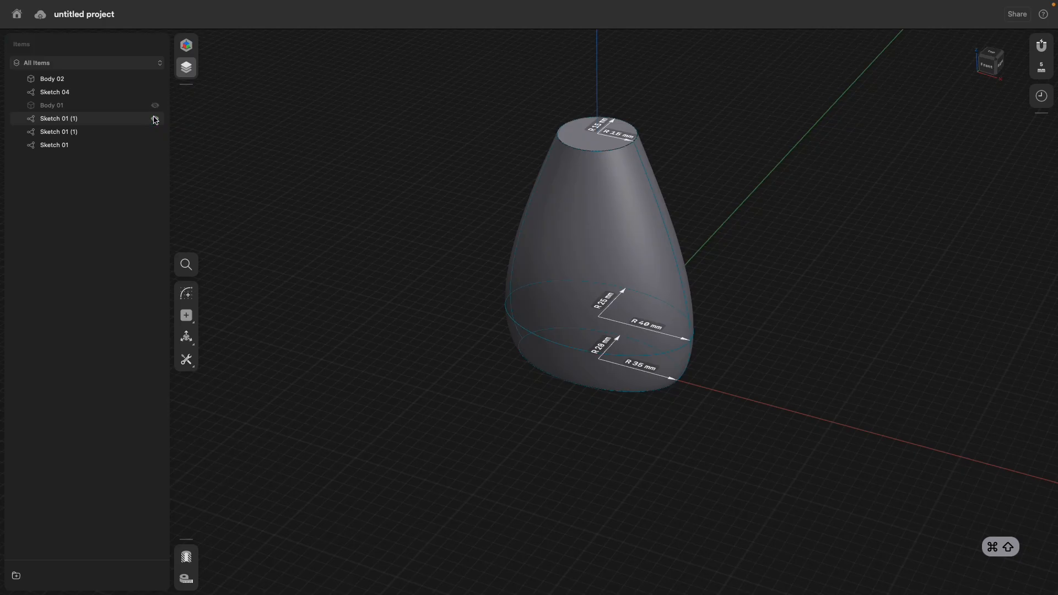
Step: Move the middle ellipse profile straight up along the vertical axis to raise the widest part of Body 02
{"action": "double_click", "coordinate": [86, 133]}
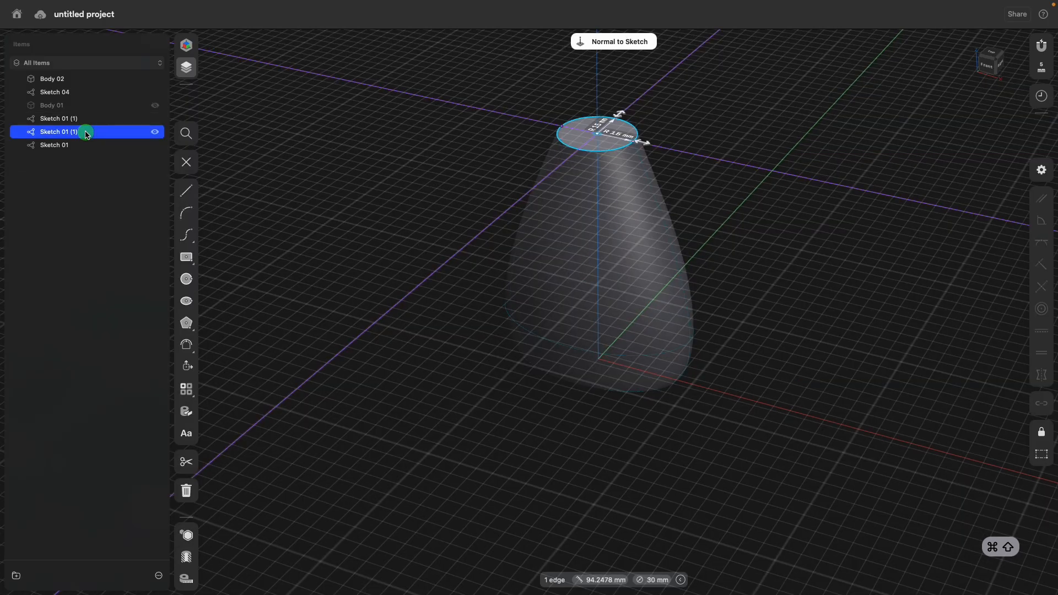
{"action": "double_click", "coordinate": [79, 119]}
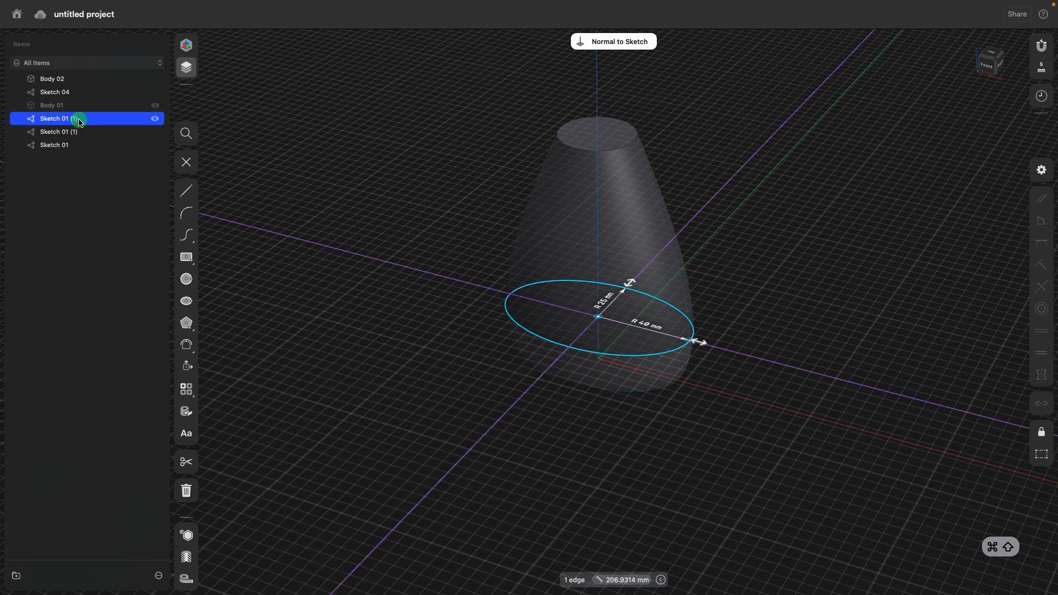
{"action": "left_click", "coordinate": [186, 165]}
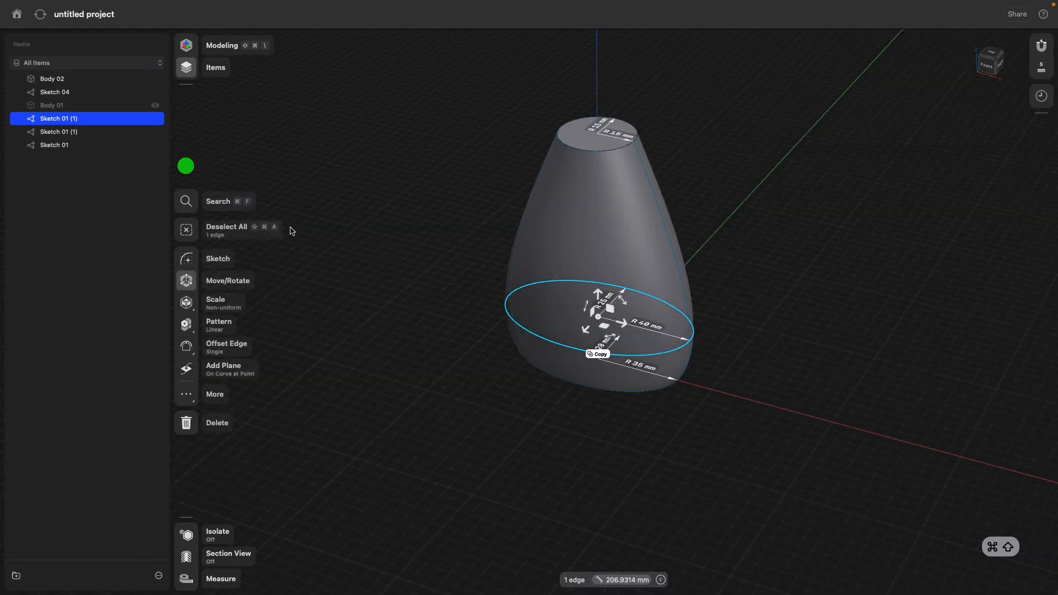
{"action": "mouse_move", "coordinate": [587, 299]}
{"action": "left_mouse_down"}
{"action": "mouse_move", "coordinate": [588, 201]}
{"action": "mouse_move", "coordinate": [596, 256]}
{"action": "mouse_move", "coordinate": [596, 216]}
{"action": "left_mouse_up"}
{"action": "right_click_drag", "start_coordinate": [402, 278], "coordinate": [465, 283]}
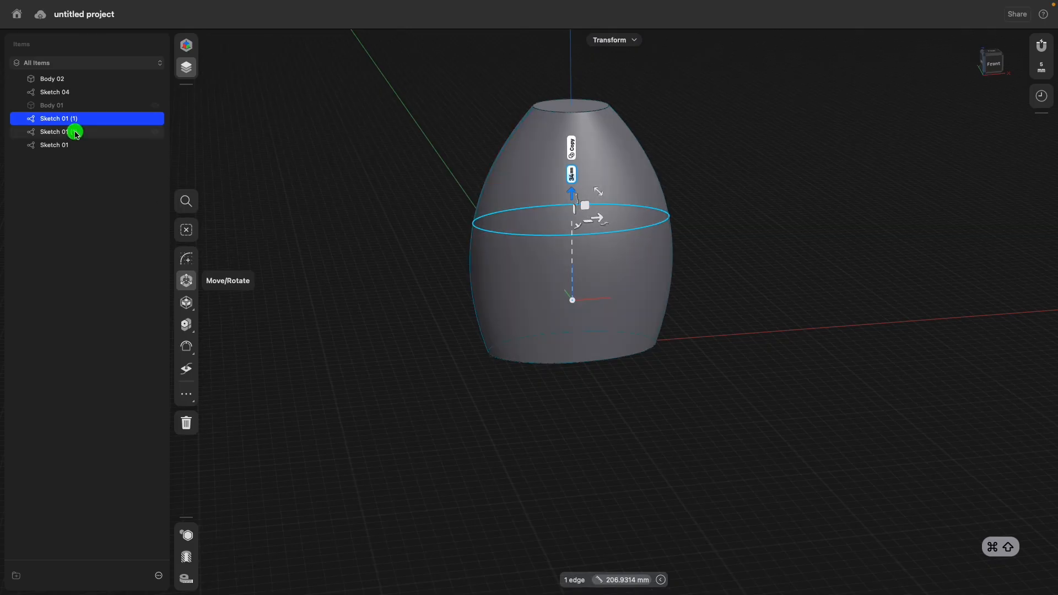
Step: Move the top circular profile straight up along the vertical axis to make the body taller
{"action": "double_click", "coordinate": [76, 133]}
{"action": "left_click", "coordinate": [186, 162]}
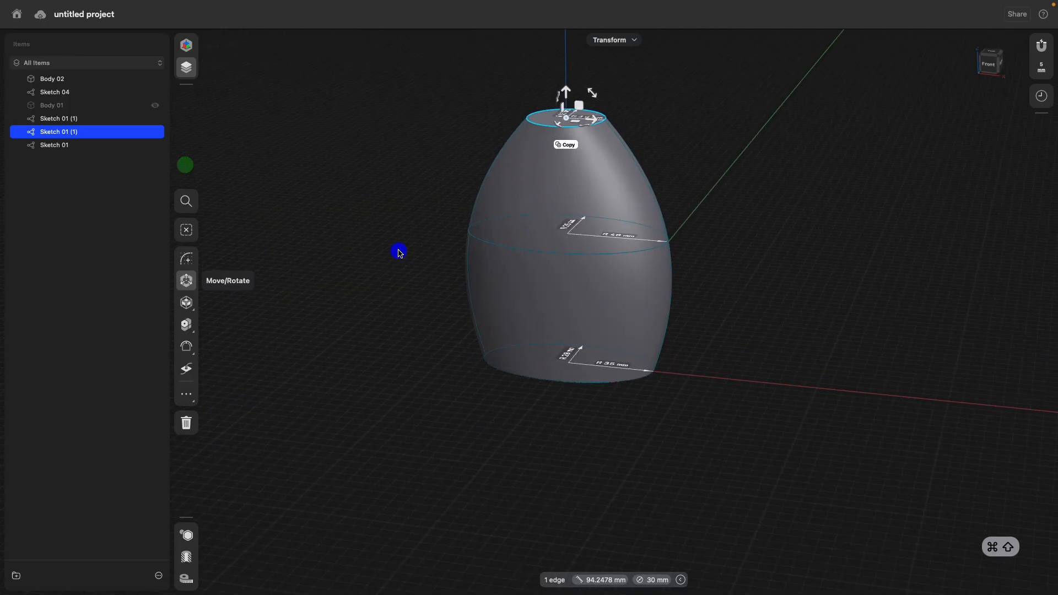
{"action": "left_click_drag", "start_coordinate": [528, 237], "coordinate": [539, 161]}
{"action": "mouse_move", "coordinate": [674, 251]}
{"action": "right_mouse_down"}
{"action": "mouse_move", "coordinate": [587, 245]}
{"action": "mouse_move", "coordinate": [673, 240]}
{"action": "right_mouse_up"}
Step: In the front view, tilt the top profile so its positive-X side sits higher and shift it slightly toward negative X
{"action": "left_click", "coordinate": [989, 62]}
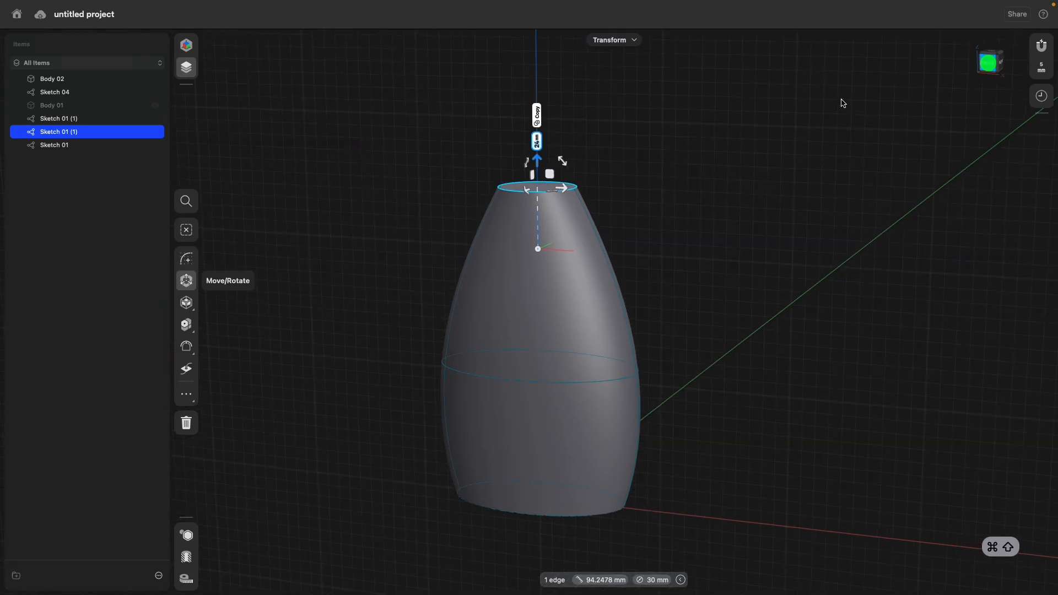
{"action": "left_click_drag", "start_coordinate": [562, 201], "coordinate": [548, 189]}
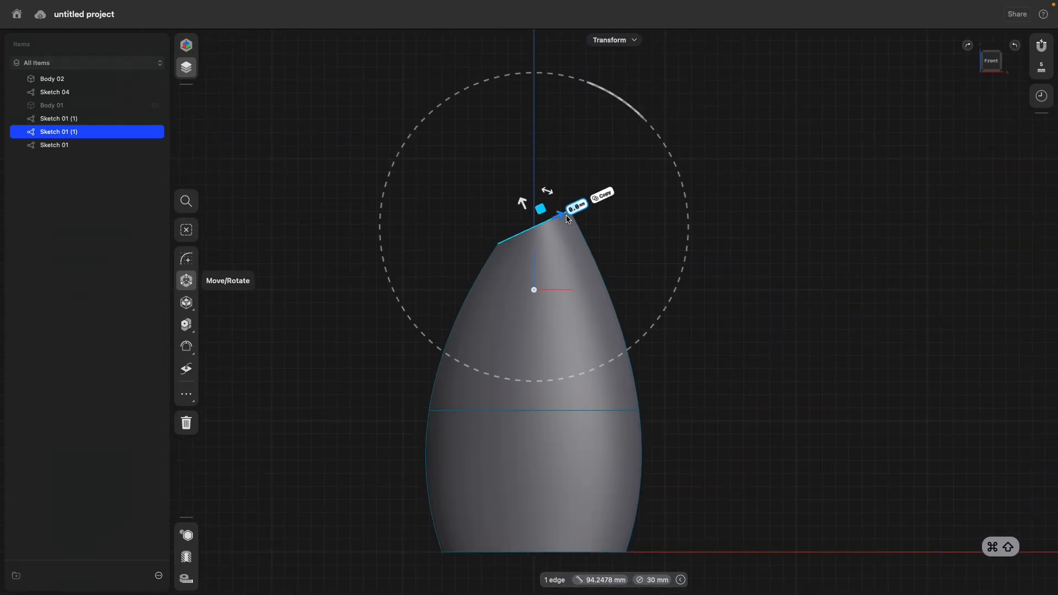
{"action": "middle_click_drag", "start_coordinate": [738, 331], "coordinate": [782, 265]}
{"action": "left_click_drag", "start_coordinate": [581, 146], "coordinate": [567, 149]}
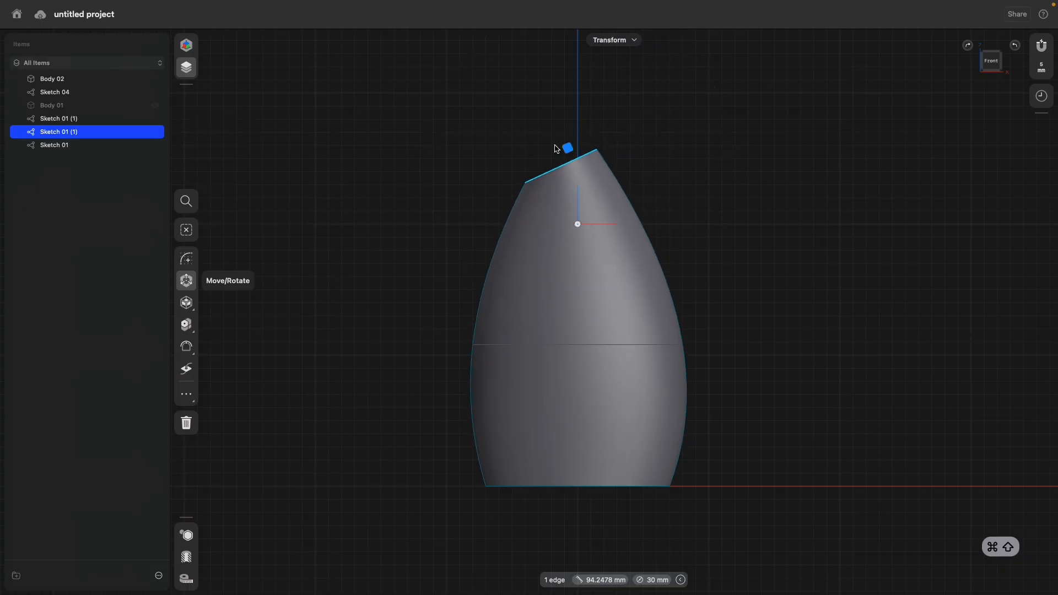
Step: Edit the negative-X guide spline, pulling its upper control handle inward to form a concave neck, and finish the sketch
{"action": "left_click", "coordinate": [506, 219]}
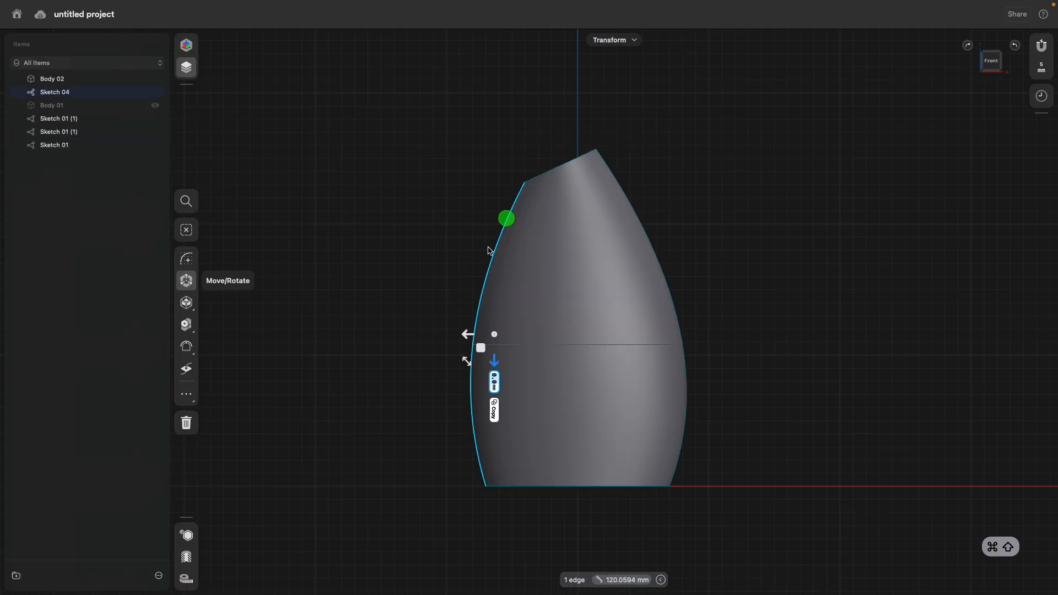
{"action": "left_click", "coordinate": [362, 223]}
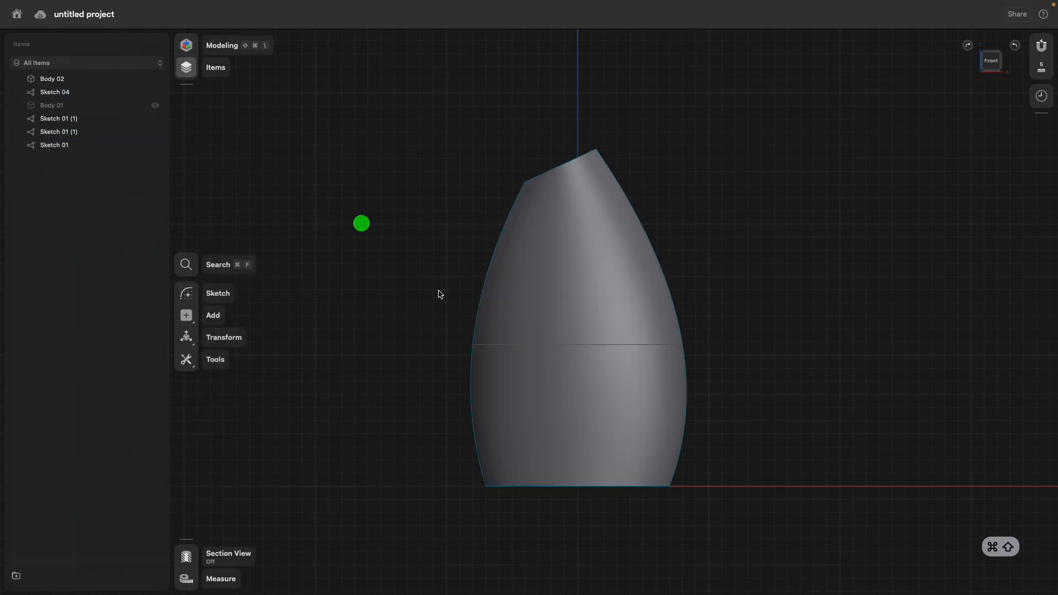
{"action": "double_click", "coordinate": [479, 301]}
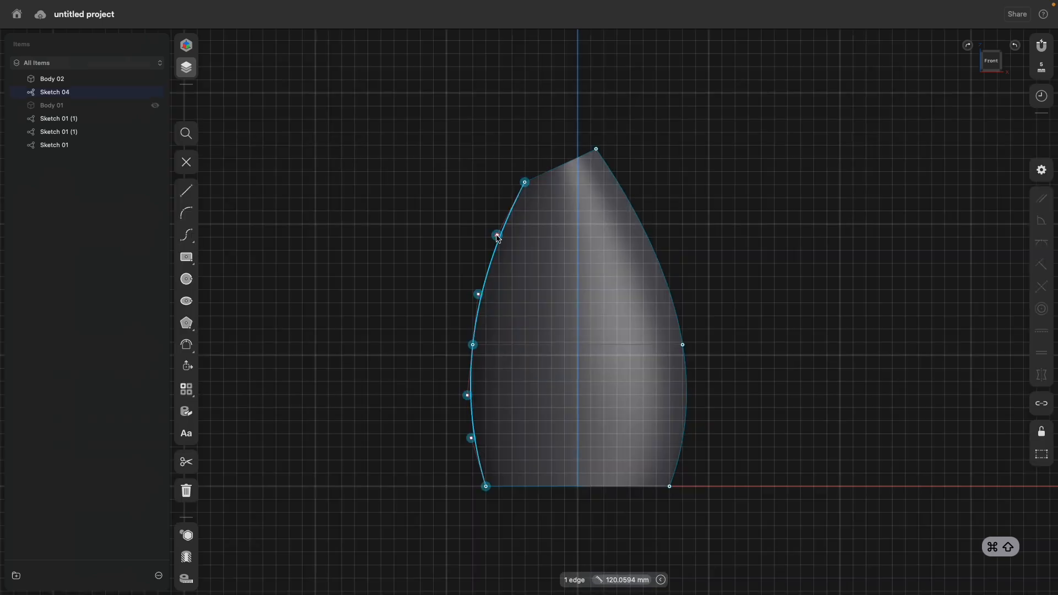
{"action": "left_click_drag", "start_coordinate": [499, 242], "coordinate": [523, 282]}
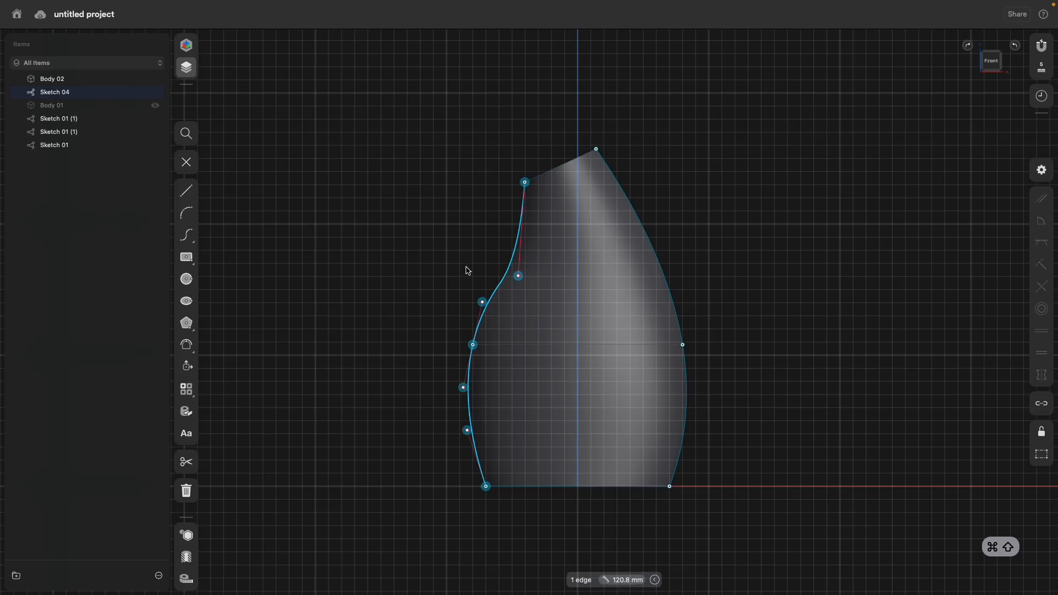
{"action": "left_click_drag", "start_coordinate": [518, 278], "coordinate": [524, 259]}
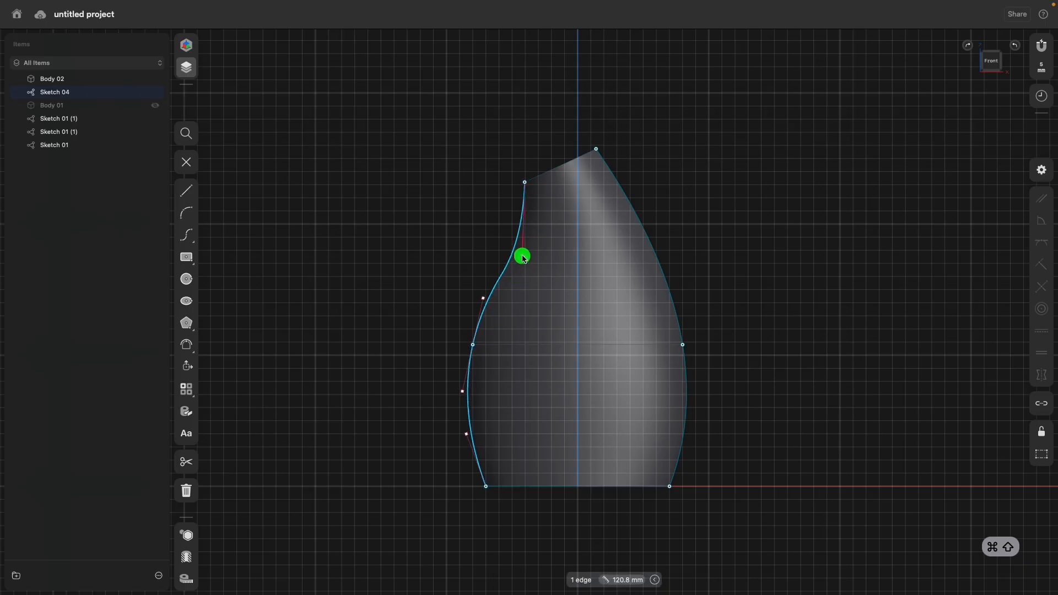
{"action": "left_click", "coordinate": [404, 239]}
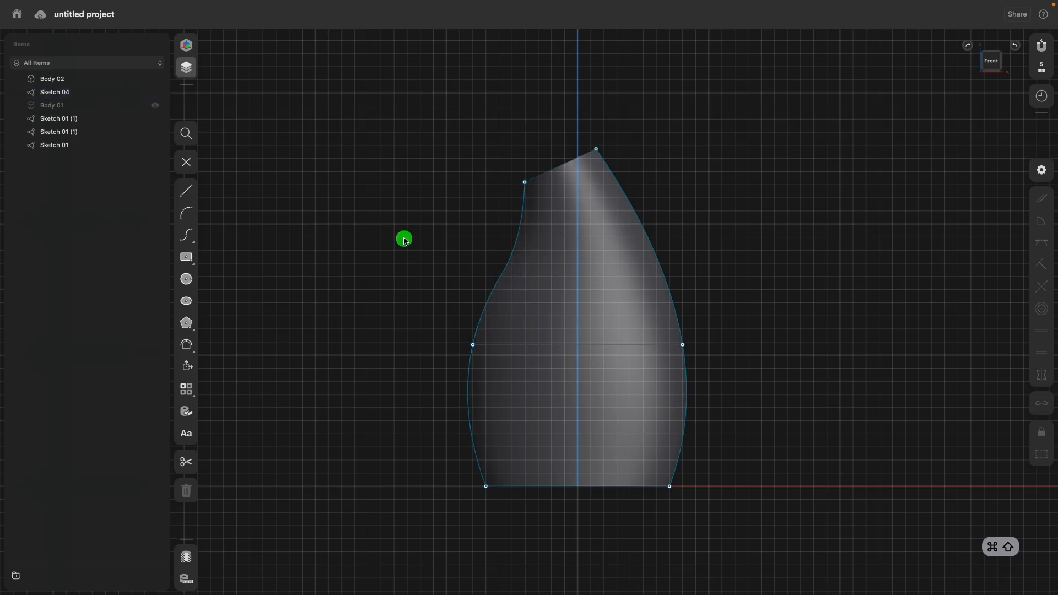
{"action": "left_click", "coordinate": [192, 162]}
{"action": "right_click_drag", "start_coordinate": [435, 220], "coordinate": [484, 247]}
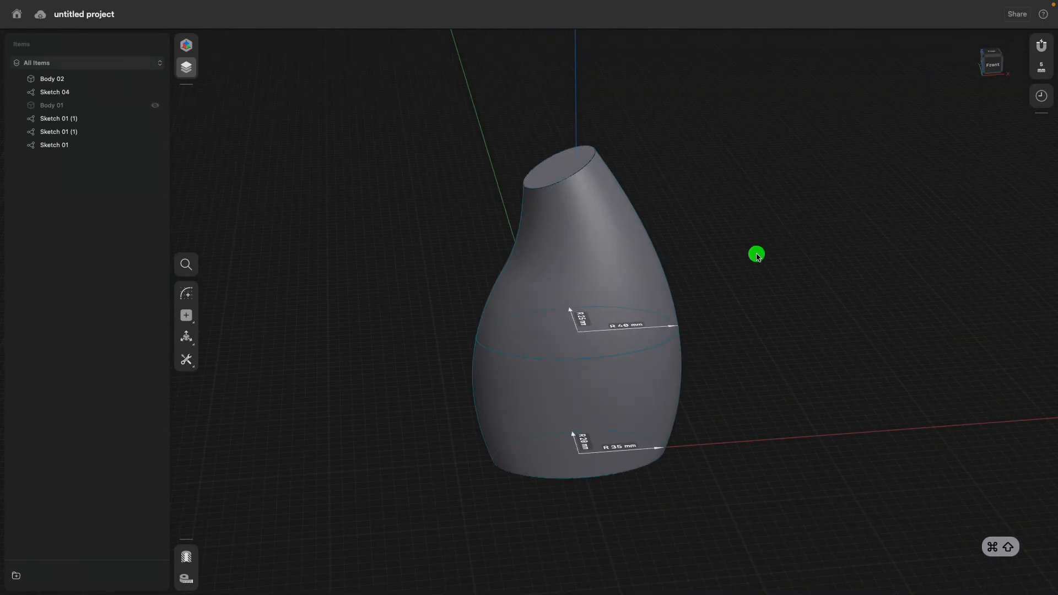
{"action": "right_click_drag", "start_coordinate": [740, 242], "coordinate": [710, 245]}
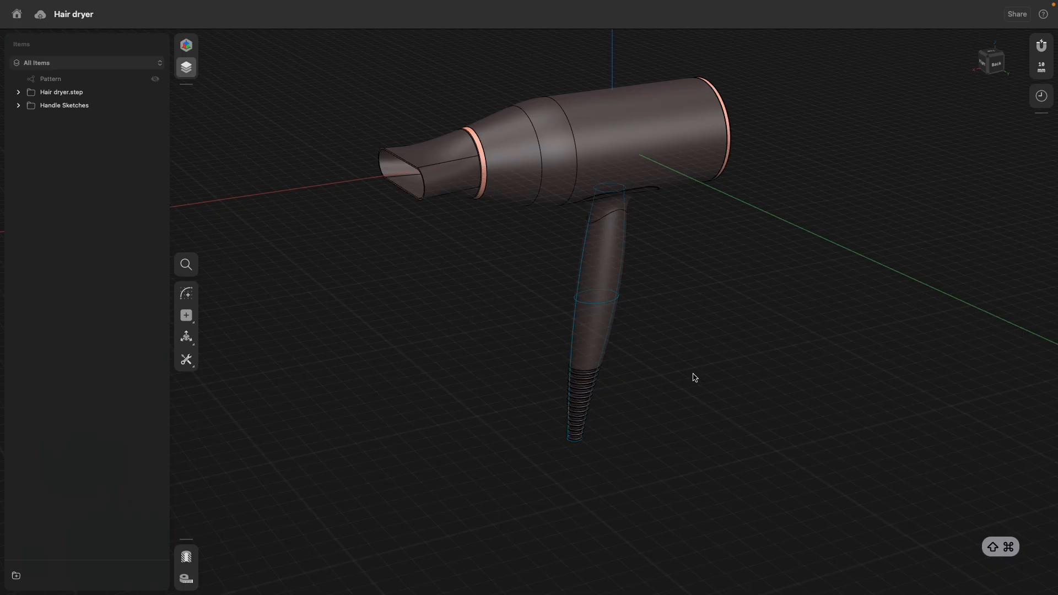
Step: Examine the hair dryer's handle and its profile and guide sketches from the back and right views
{"action": "right_click_drag", "start_coordinate": [690, 383], "coordinate": [672, 370]}
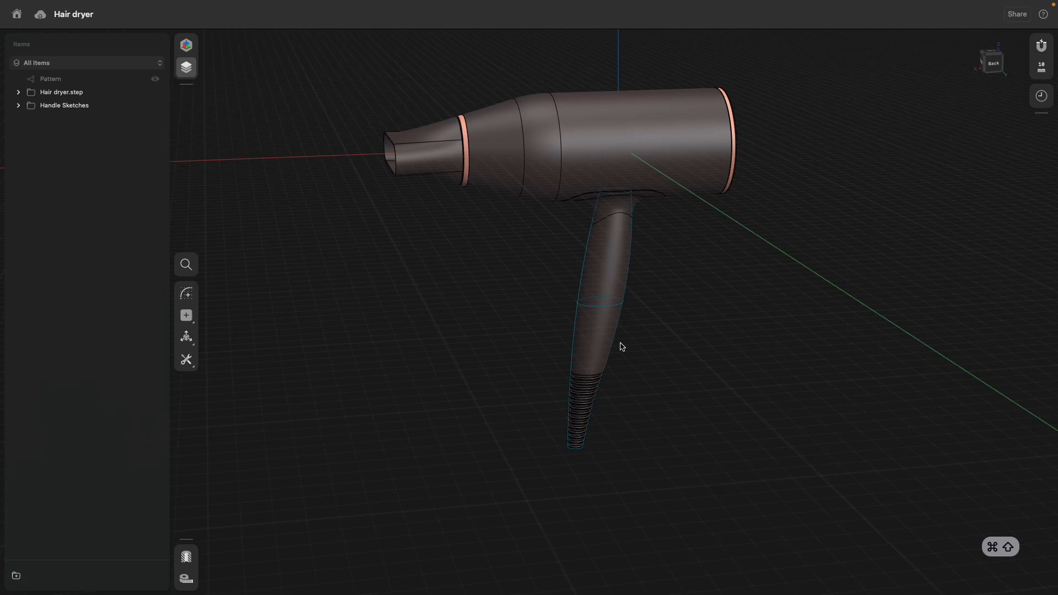
{"action": "right_click_drag", "start_coordinate": [739, 353], "coordinate": [716, 339]}
{"action": "left_click", "coordinate": [992, 62]}
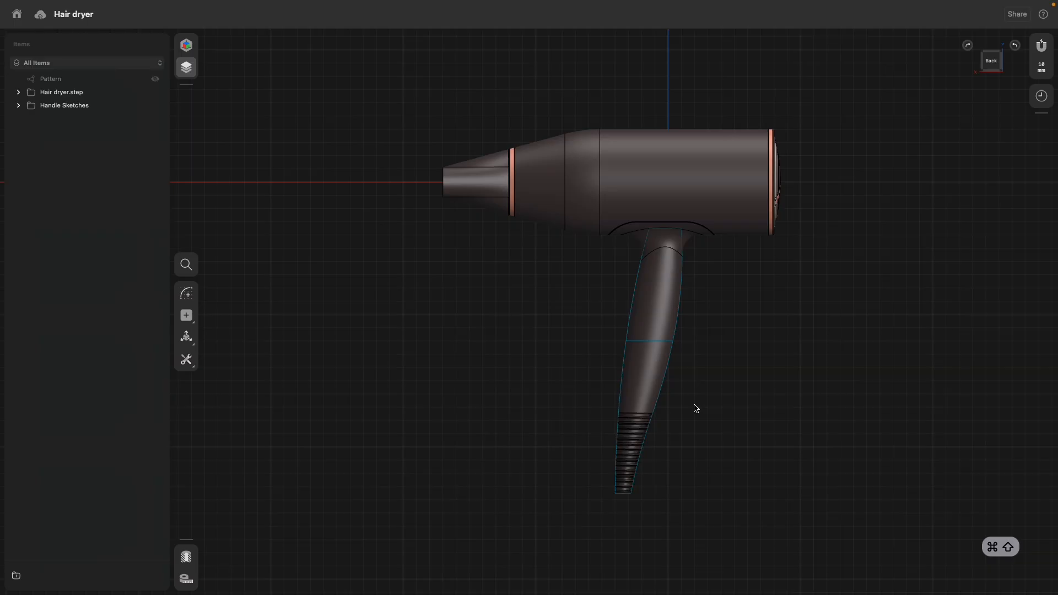
{"action": "left_click", "coordinate": [983, 65]}
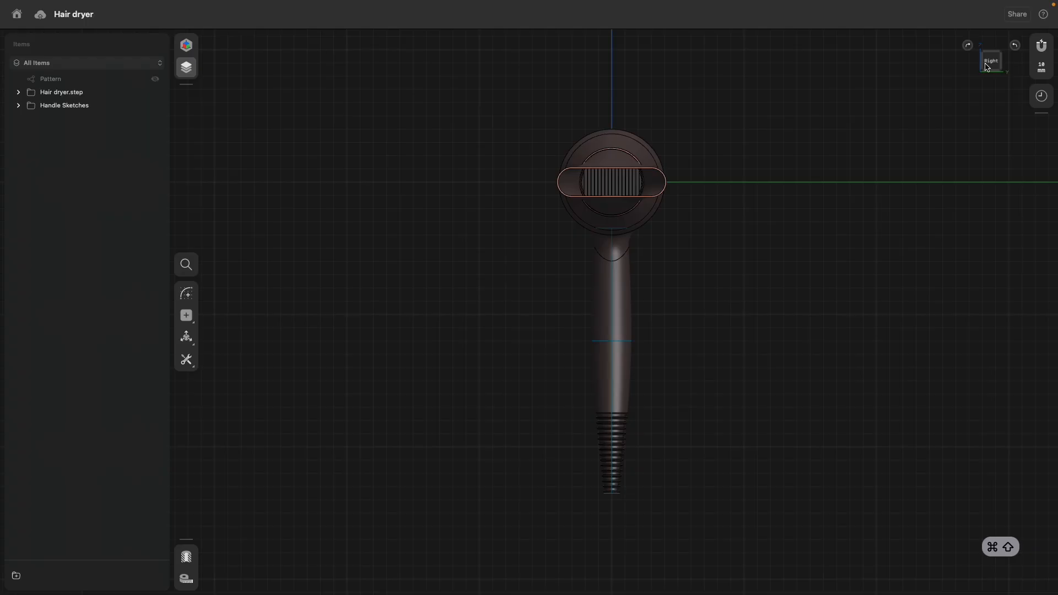
{"action": "left_click", "coordinate": [1003, 65]}
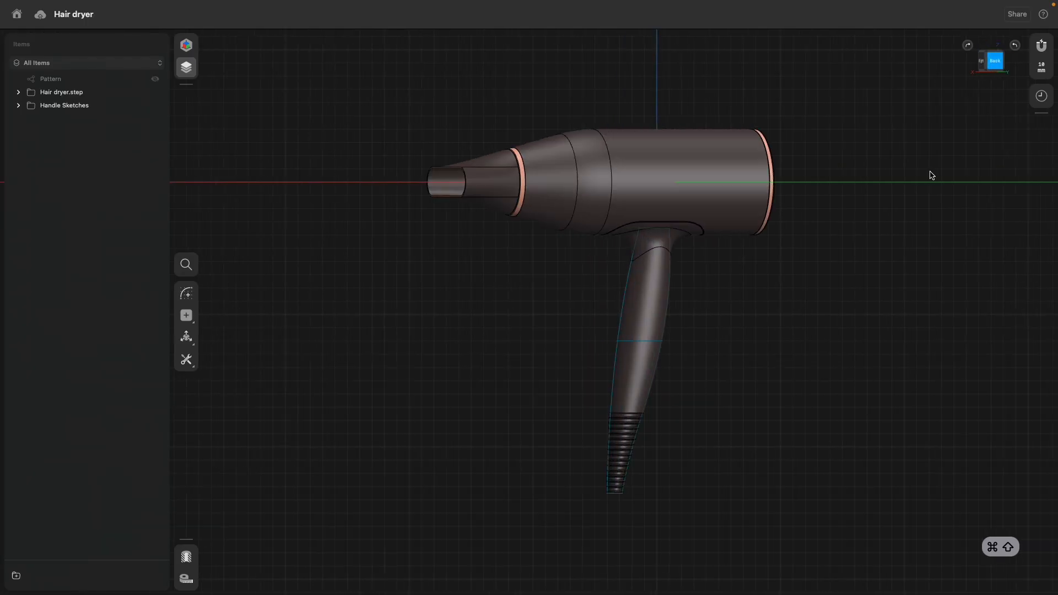